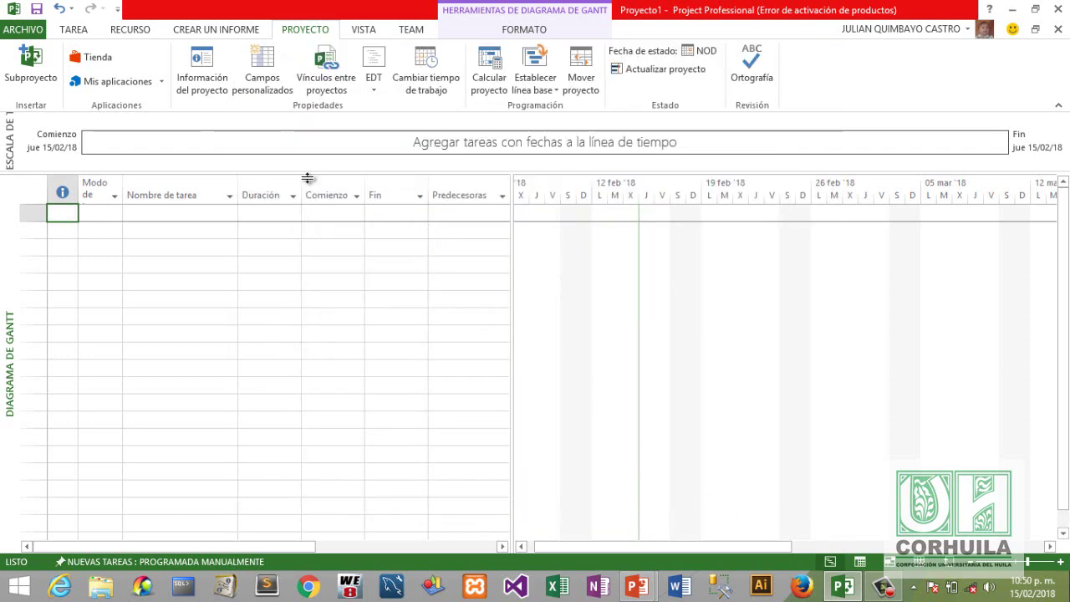
Set the project's calendar to Calendario Mi Proyecto in the project information.
{"action": "left_click", "coordinate": [206, 77]}
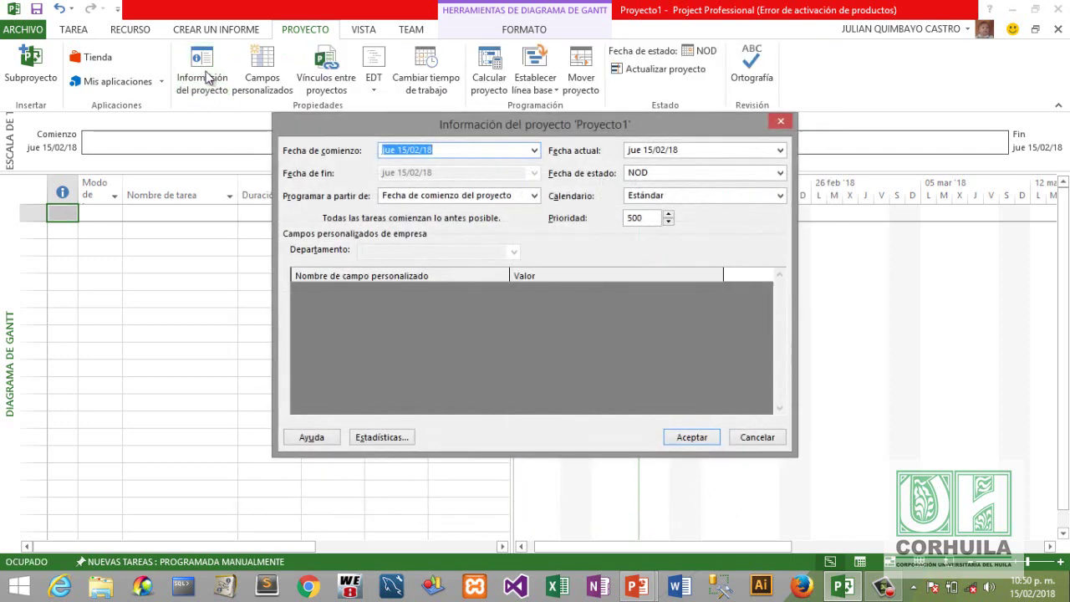
{"action": "left_click", "coordinate": [725, 196]}
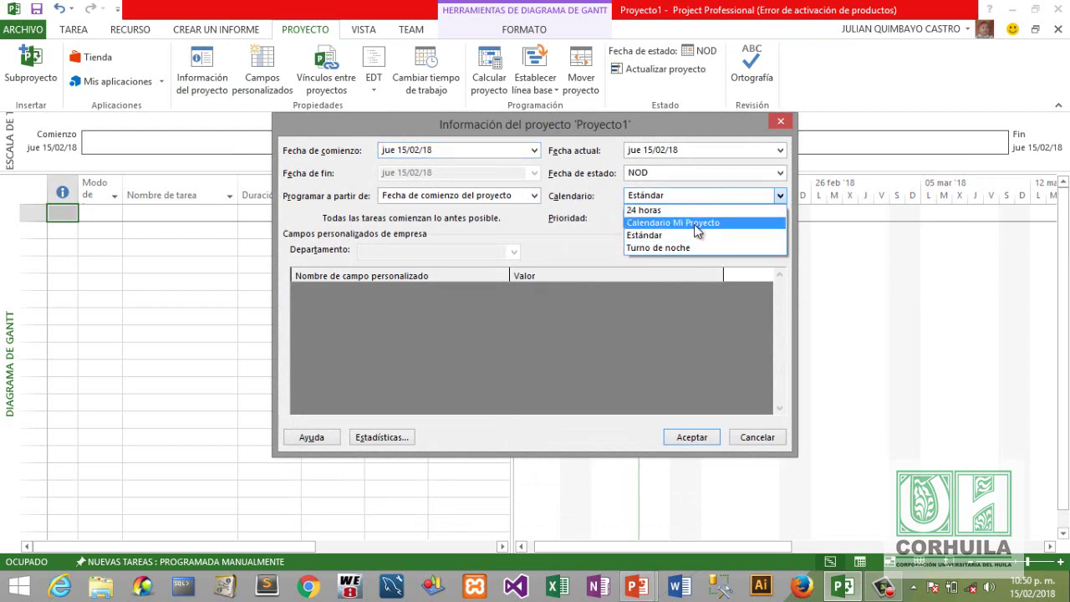
{"action": "left_click", "coordinate": [701, 224]}
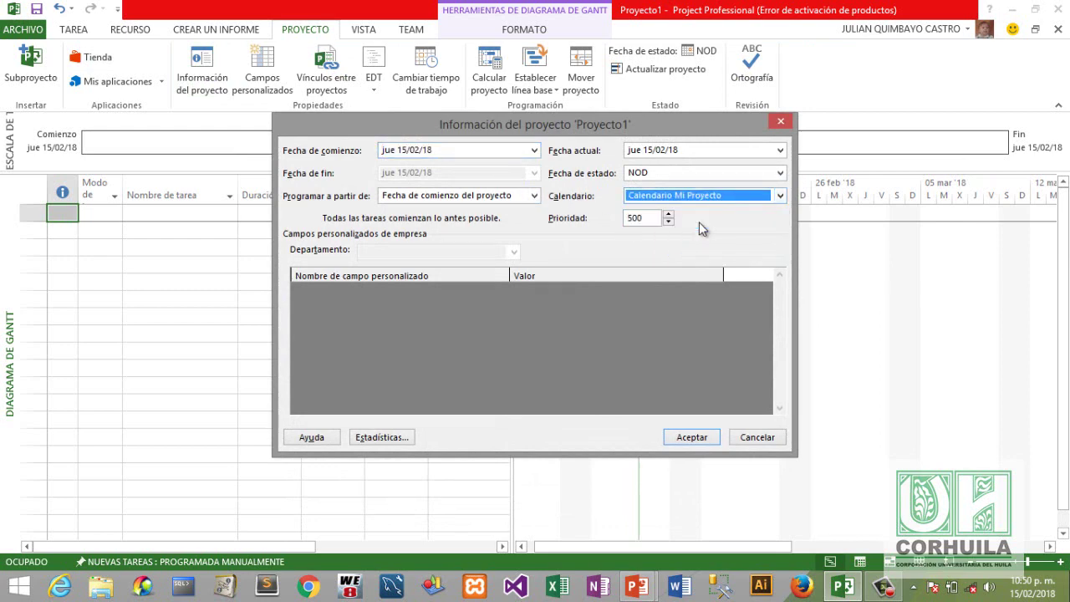
{"action": "left_click", "coordinate": [694, 438]}
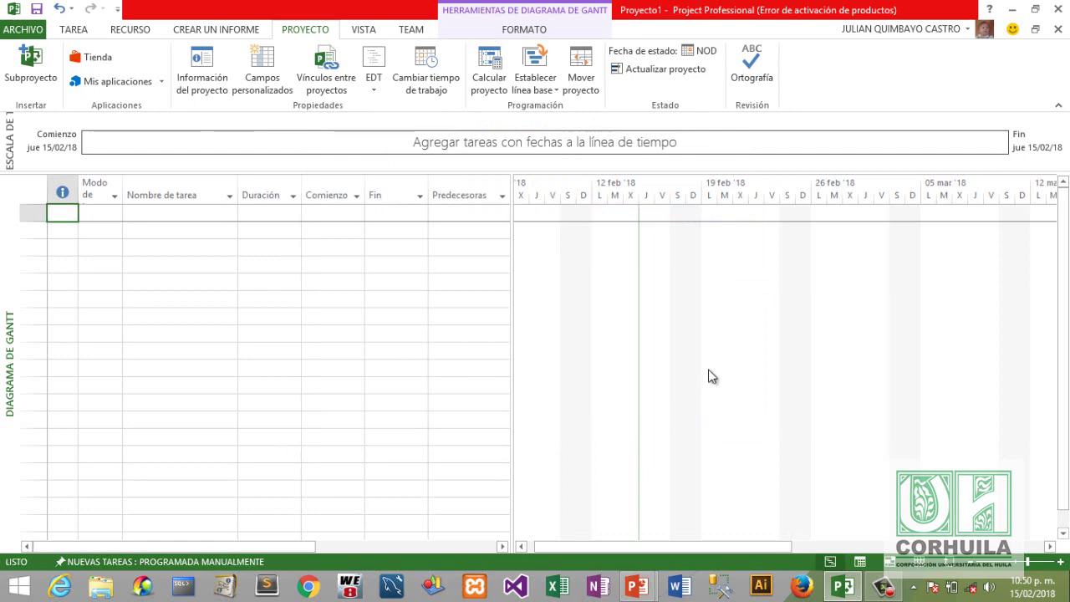
Save the project to the computer's Desktop folder under the file name Mi Proyecto.mpp.
{"action": "left_click", "coordinate": [29, 30]}
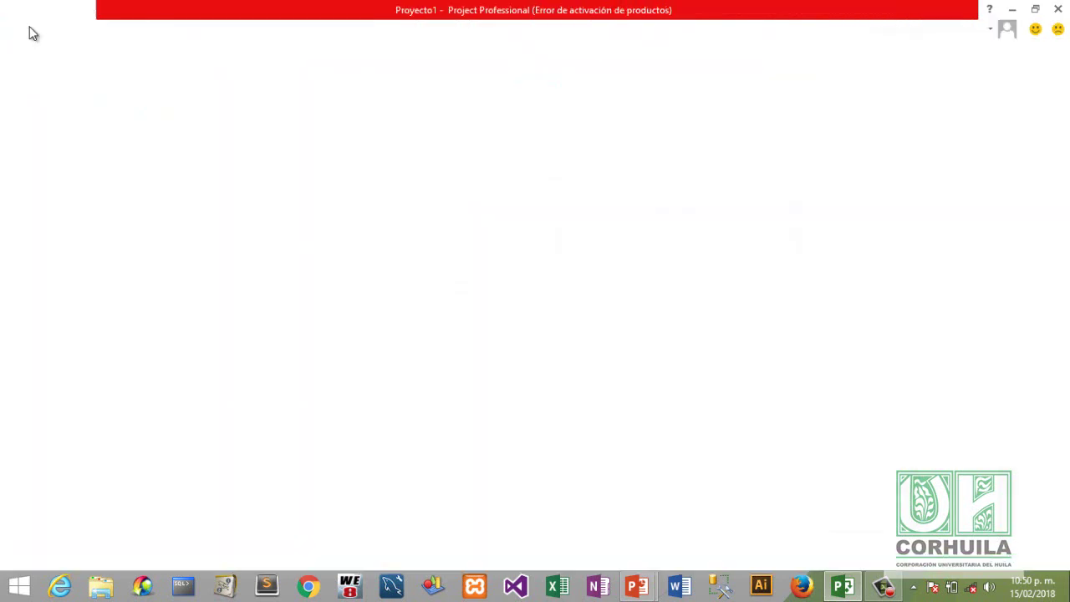
{"action": "left_click", "coordinate": [45, 154]}
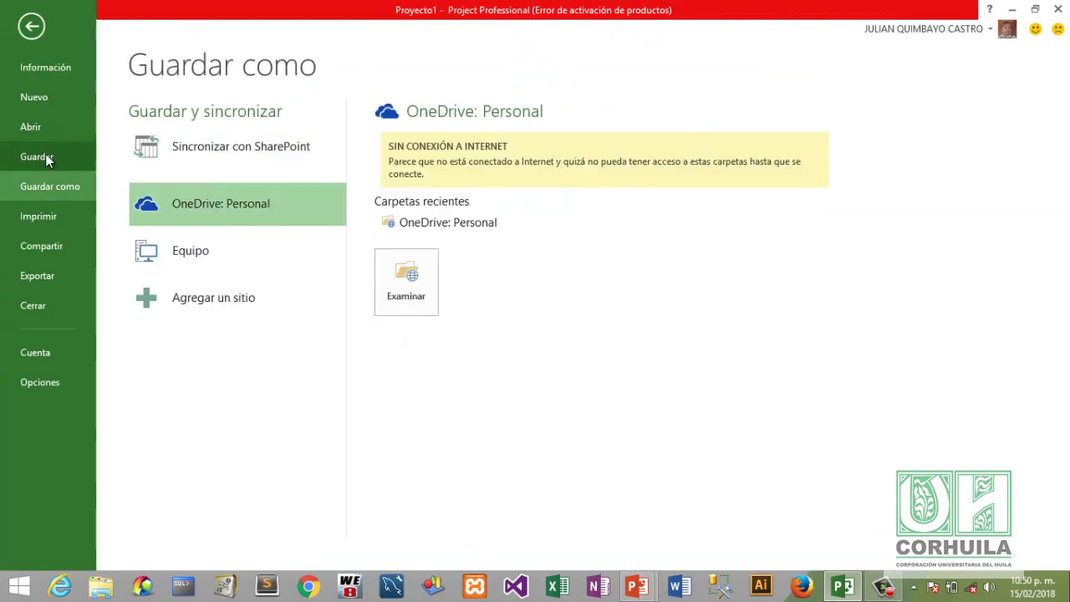
{"action": "left_click", "coordinate": [173, 249]}
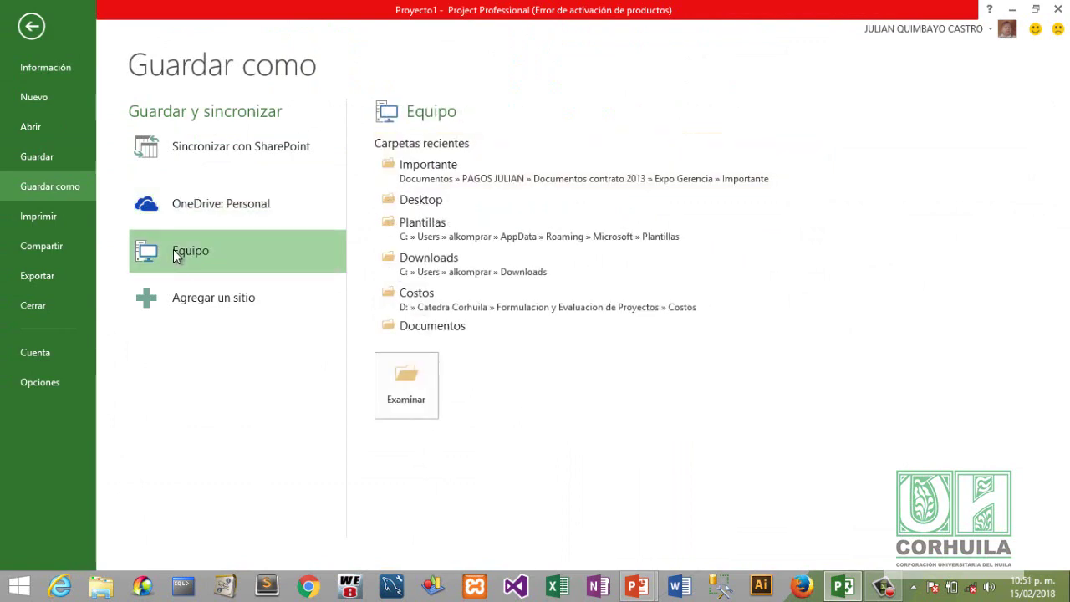
{"action": "left_click", "coordinate": [408, 385]}
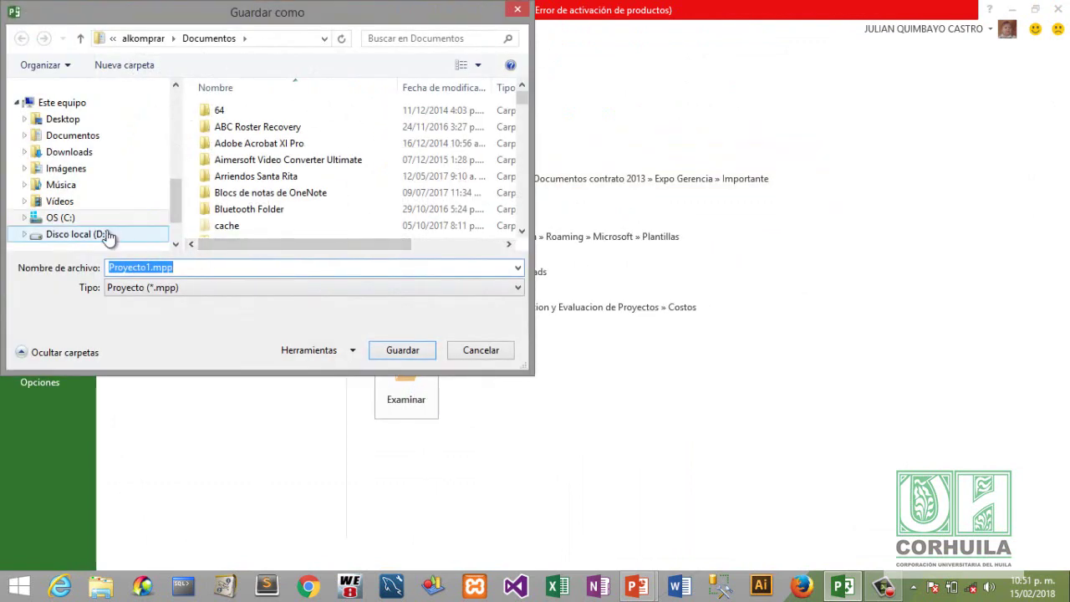
{"action": "left_click", "coordinate": [145, 268]}
{"action": "key", "text": "BackSpace"}
{"action": "key", "text": "BackSpace"}
{"action": "key", "text": "BackSpace"}
{"action": "key", "text": "BackSpace"}
{"action": "key", "text": "BackSpace"}
{"action": "key", "text": "BackSpace"}
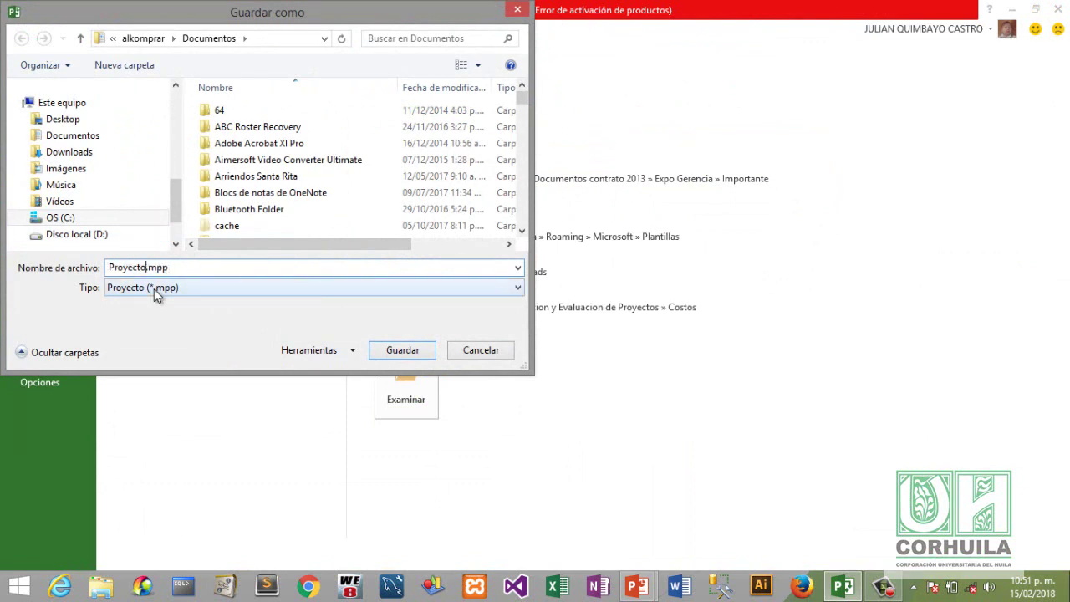
{"action": "key", "text": "BackSpace"}
{"action": "key", "text": "BackSpace"}
{"action": "key", "text": "BackSpace"}
{"action": "type", "text": "Mi"}
{"action": "left_click", "coordinate": [63, 122]}
{"action": "left_click", "coordinate": [403, 352]}
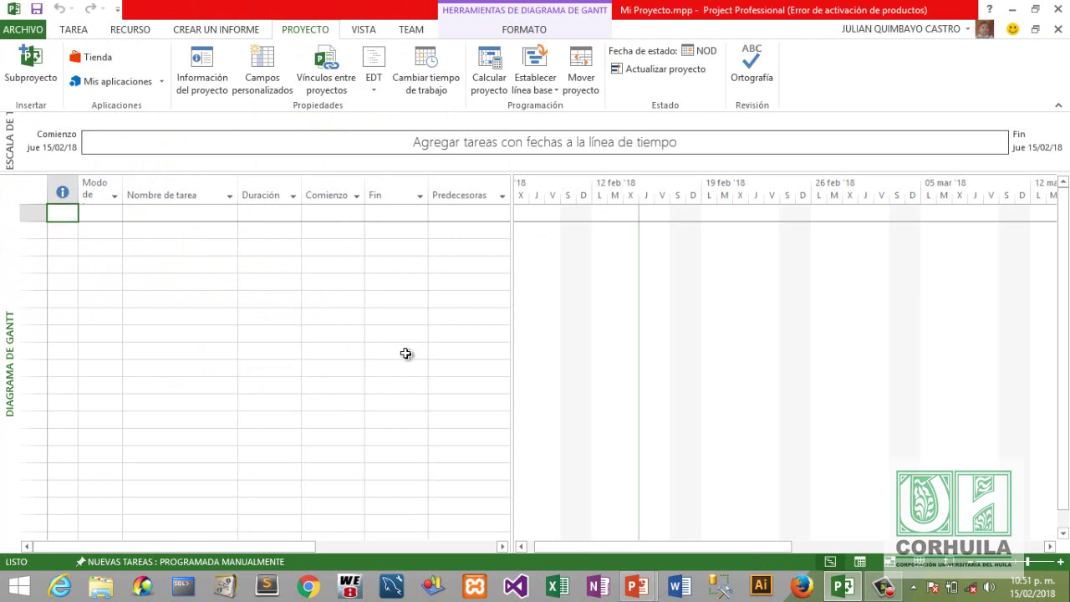
Widen the task table beside the Gantt chart and enlarge the Nombre de tarea column.
{"action": "left_click_drag", "start_coordinate": [511, 266], "coordinate": [540, 265]}
{"action": "left_click", "coordinate": [181, 214]}
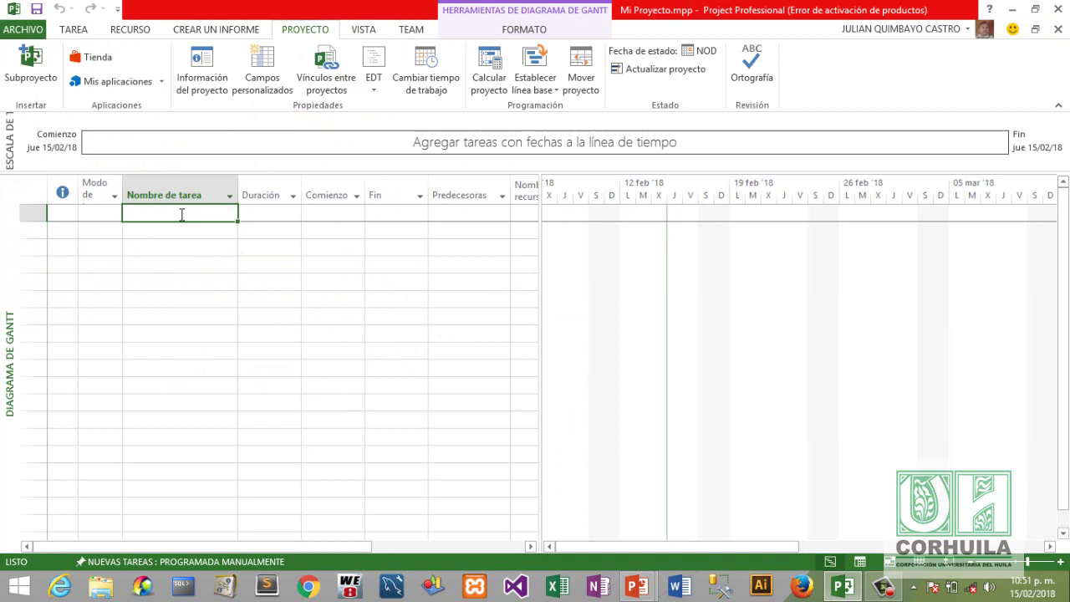
{"action": "left_click", "coordinate": [194, 198]}
{"action": "left_click_drag", "start_coordinate": [240, 184], "coordinate": [285, 185]}
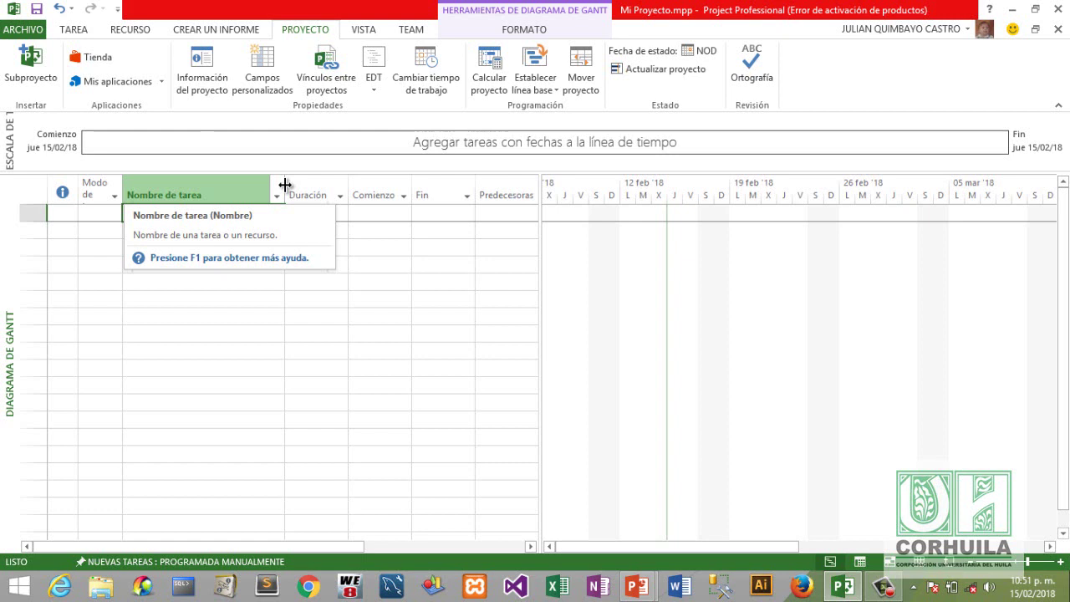
Enter the first two tasks, "Mi Proyecto" and "INICIO", in the task table.
{"action": "type", "text": "Mi P"}
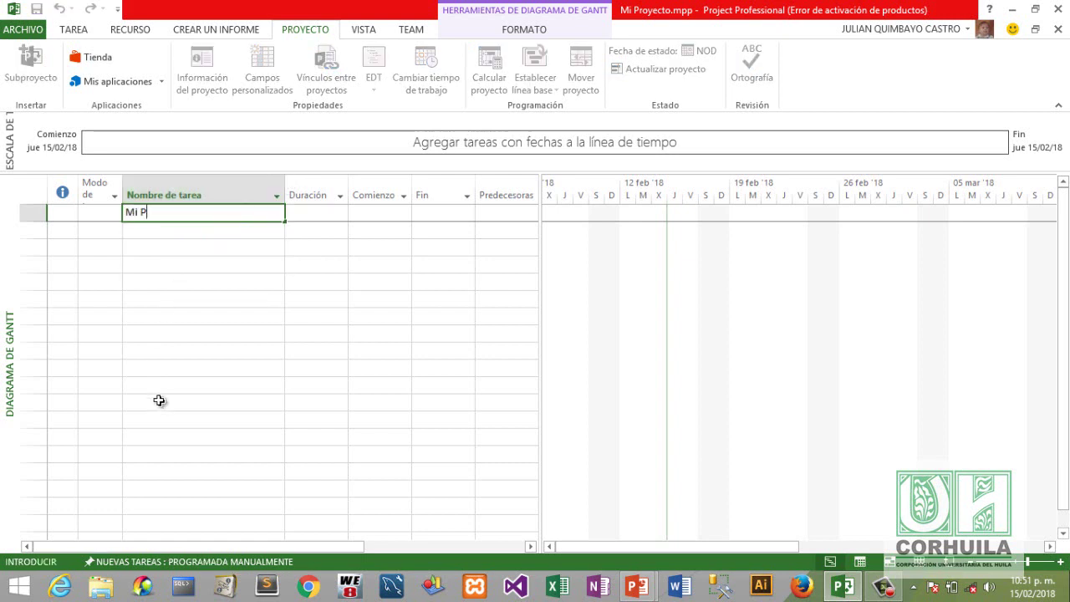
{"action": "type", "text": "royecto"}
{"action": "key", "text": "Return"}
{"action": "type", "text": "Inici"}
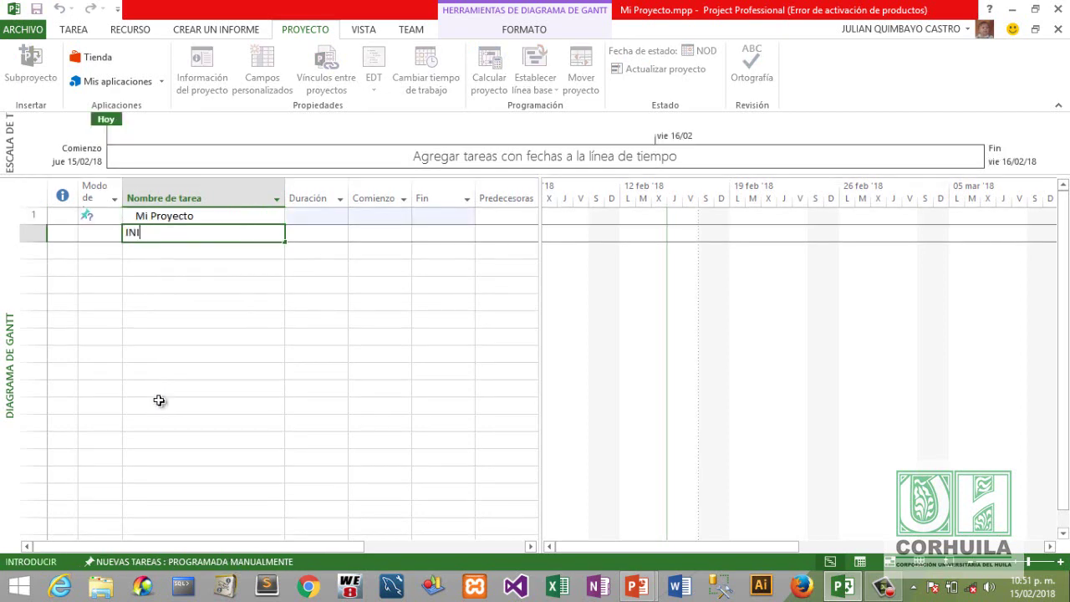
{"action": "key", "text": "Return"}
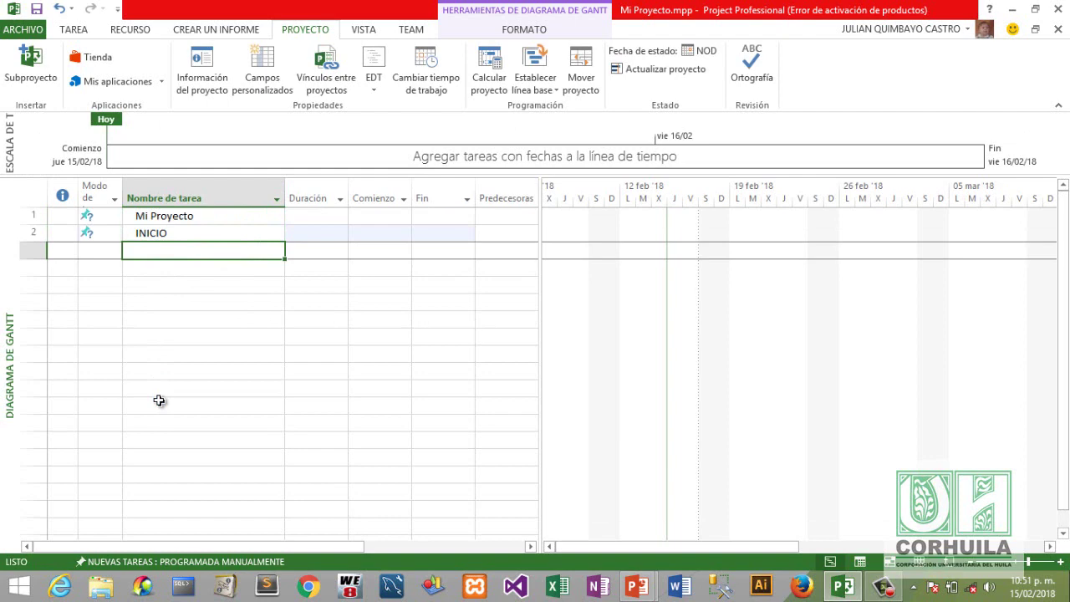
Switch to File Explorer and look for the earlier project file in drive D's Formulacion y Evaluacion de Proyectos folder for Semestre A 2018.
{"action": "key", "text": "super+e"}
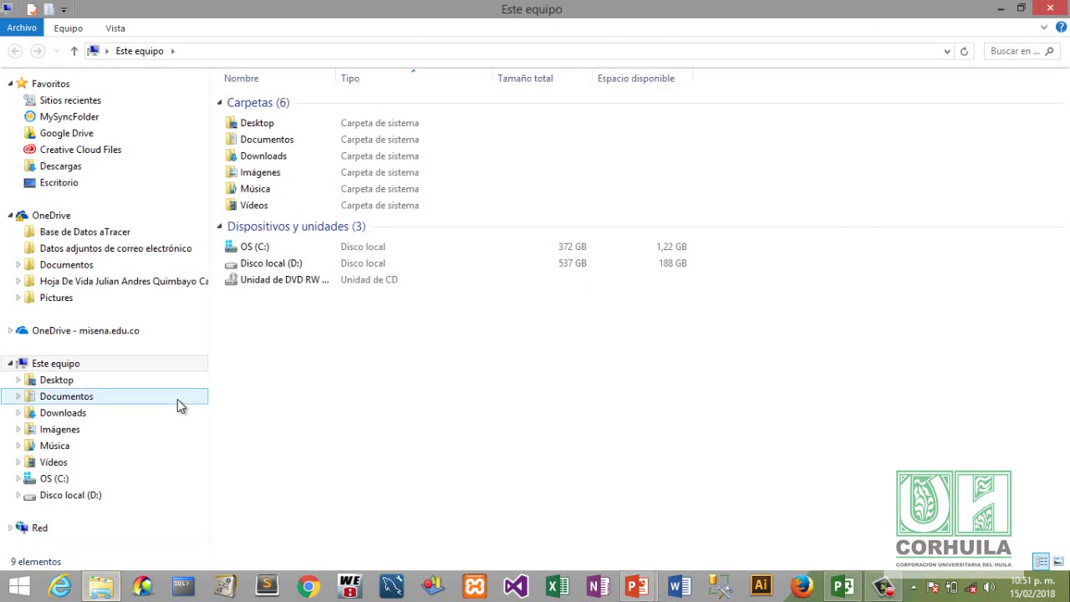
{"action": "double_click", "coordinate": [278, 270]}
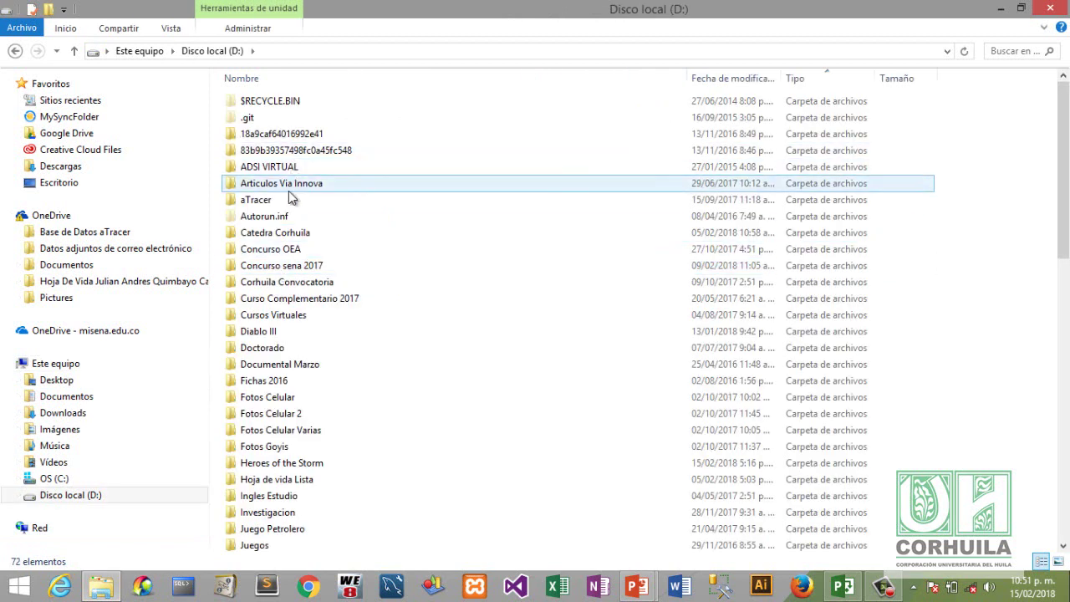
{"action": "double_click", "coordinate": [285, 237]}
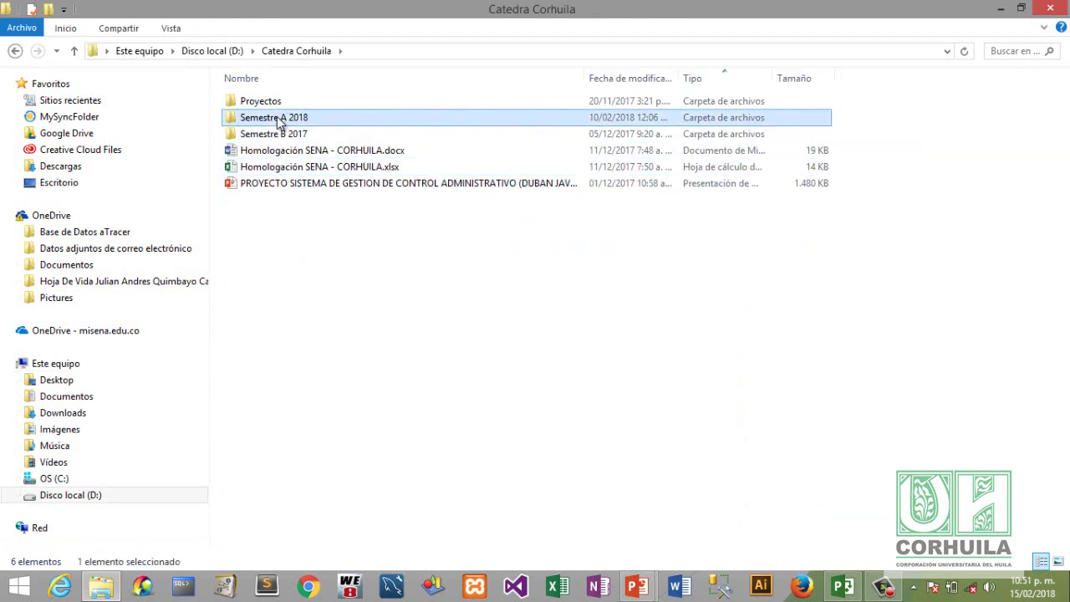
{"action": "double_click", "coordinate": [279, 117]}
{"action": "double_click", "coordinate": [278, 120]}
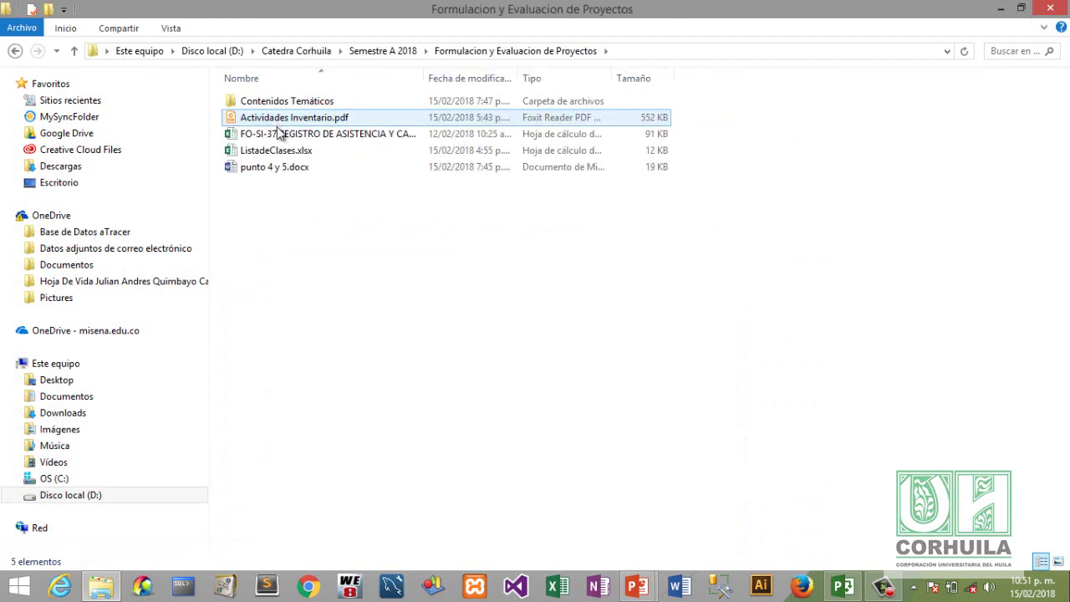
{"action": "double_click", "coordinate": [300, 104]}
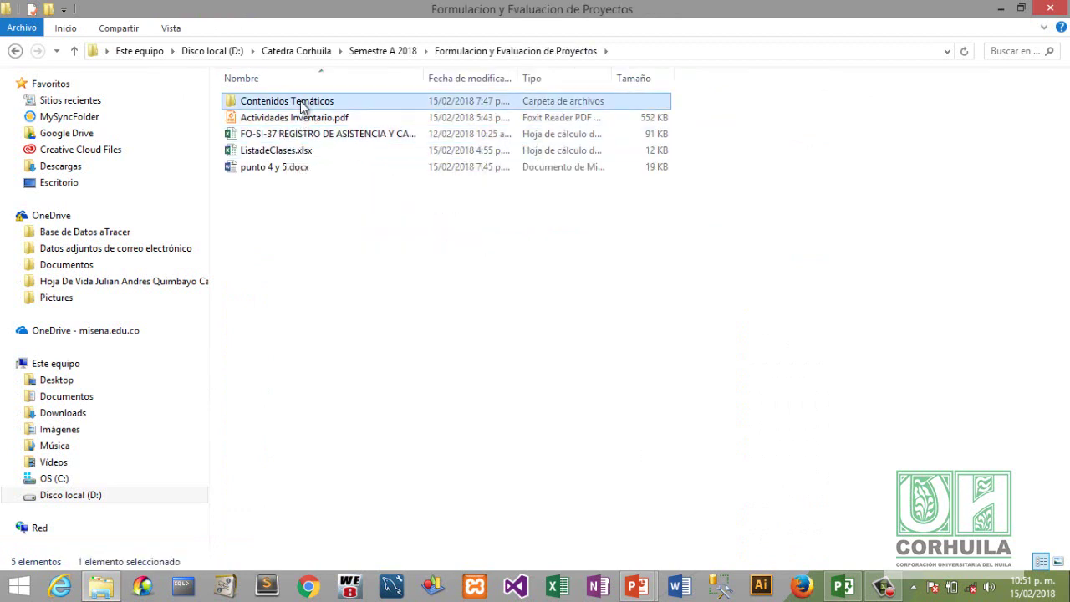
{"action": "left_click", "coordinate": [15, 51]}
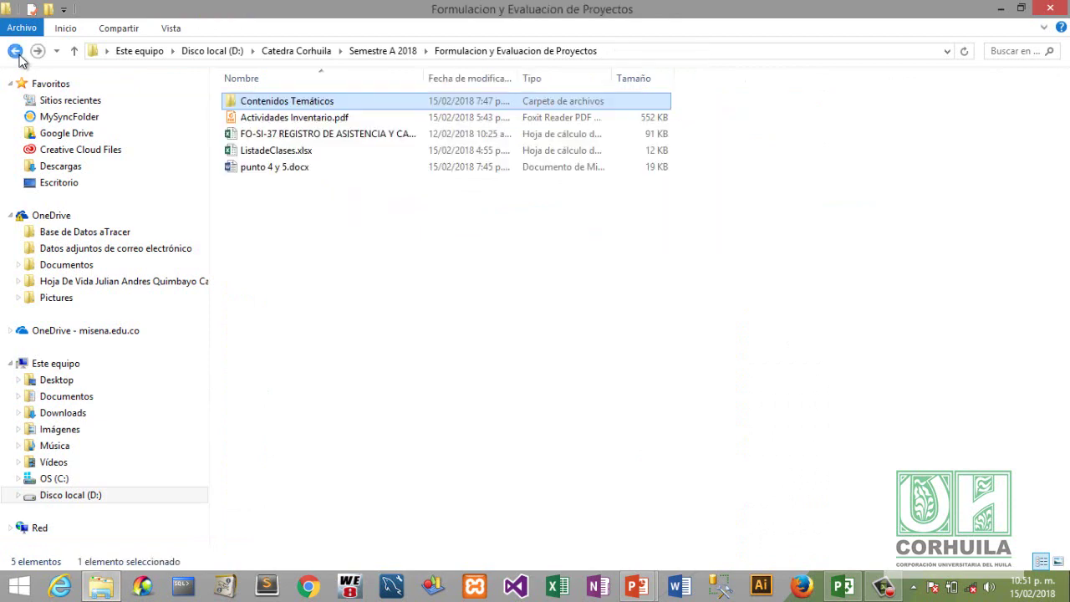
Open the existing project Proyecto1.mpp from the Desktop folder.
{"action": "left_click", "coordinate": [60, 387]}
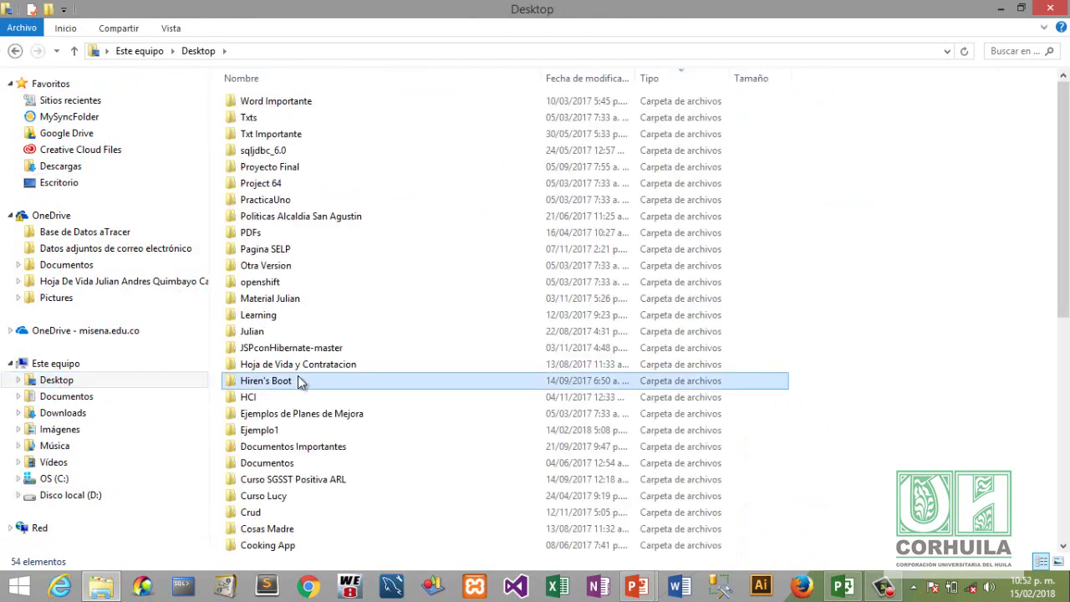
{"action": "scroll", "coordinate": [298, 378], "scroll_direction": "down", "scroll_amount": 8}
{"action": "left_click", "coordinate": [298, 347]}
{"action": "left_click", "coordinate": [294, 280]}
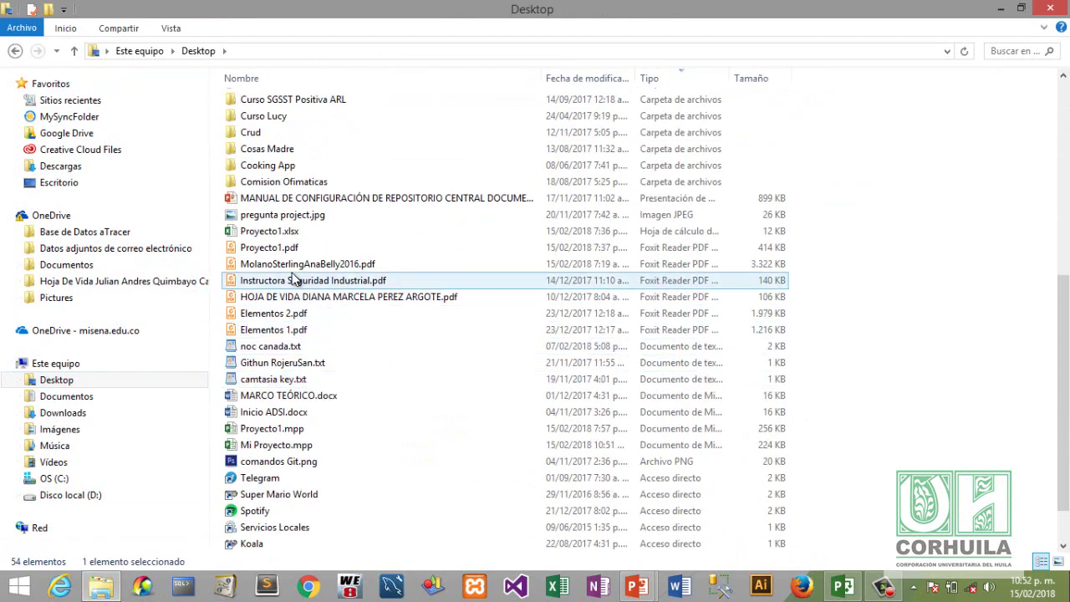
{"action": "left_click", "coordinate": [292, 346]}
{"action": "left_click", "coordinate": [290, 428]}
{"action": "double_click", "coordinate": [290, 430]}
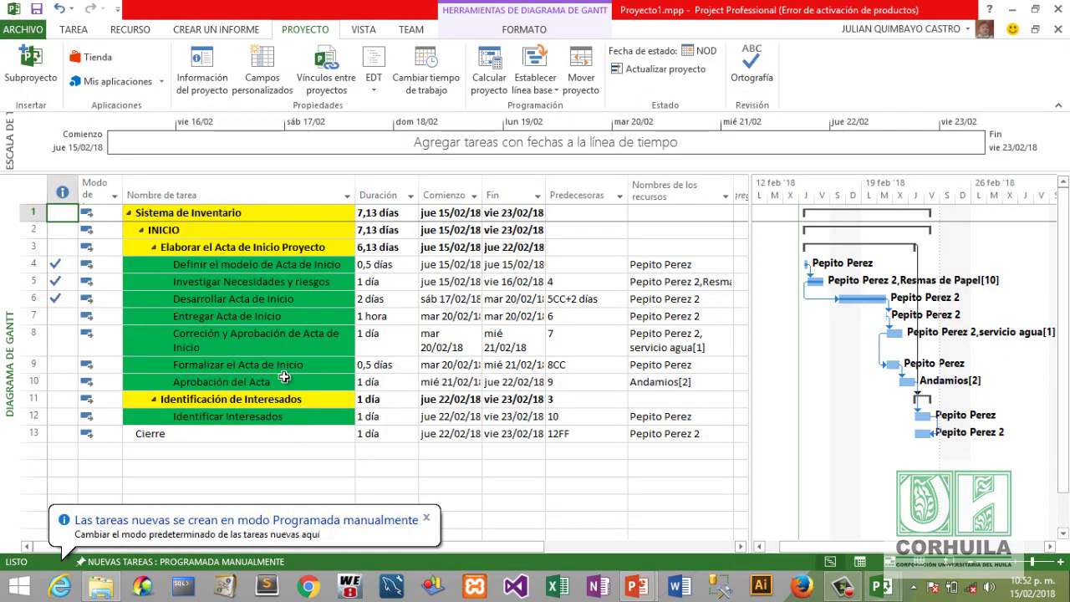
Copy tasks 3 to 12 from Proyecto1.mpp into Mi Proyecto.mpp below INICIO, and widen the task name column to fit.
{"action": "left_click_drag", "start_coordinate": [171, 246], "coordinate": [201, 415]}
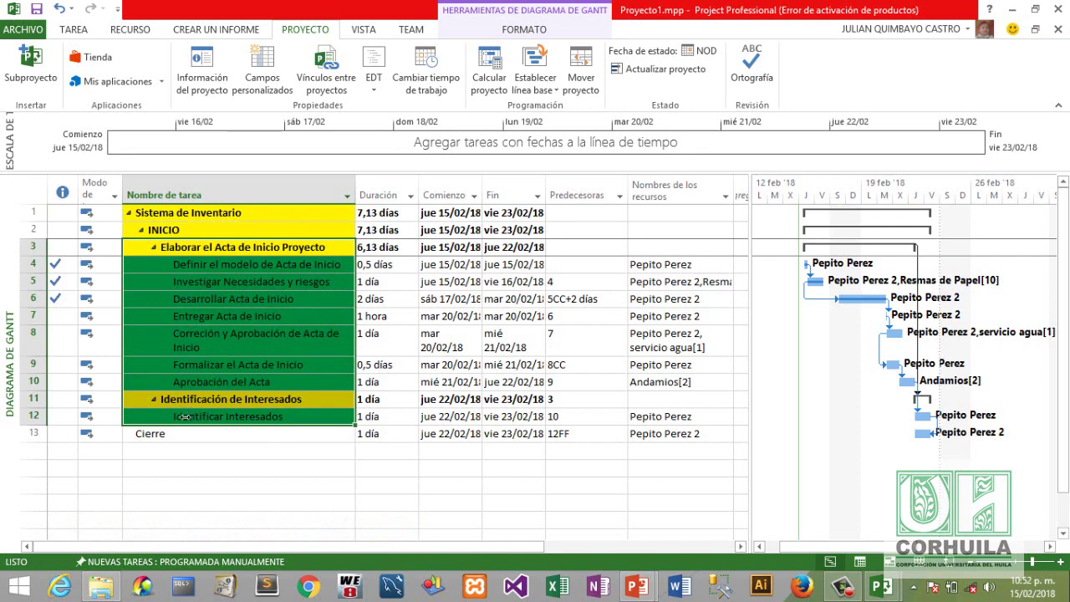
{"action": "left_click", "coordinate": [1060, 33]}
{"action": "left_click", "coordinate": [542, 342]}
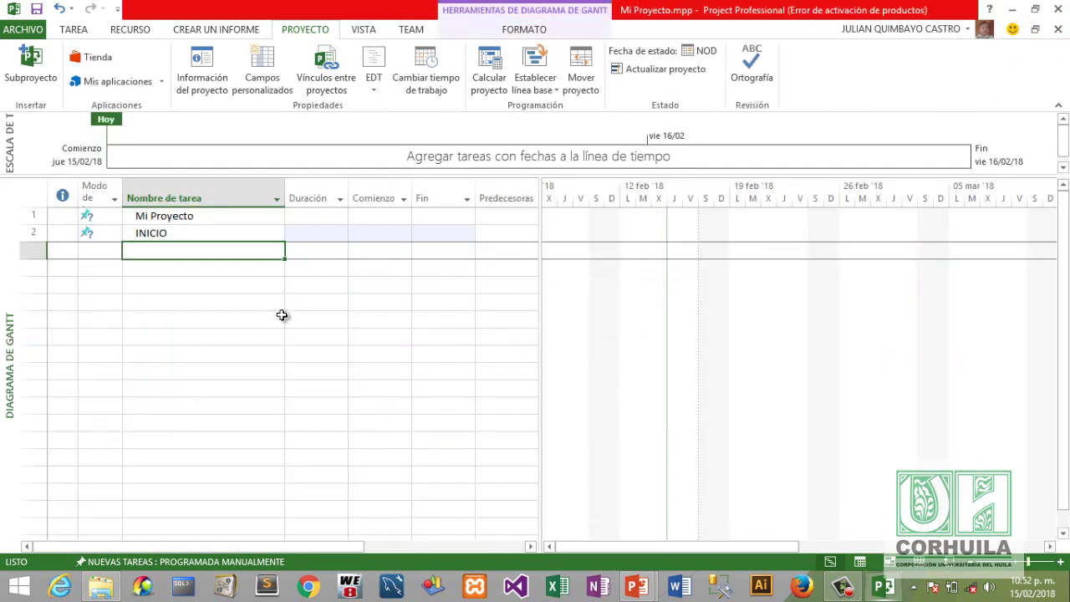
{"action": "key", "text": "ctrl+v"}
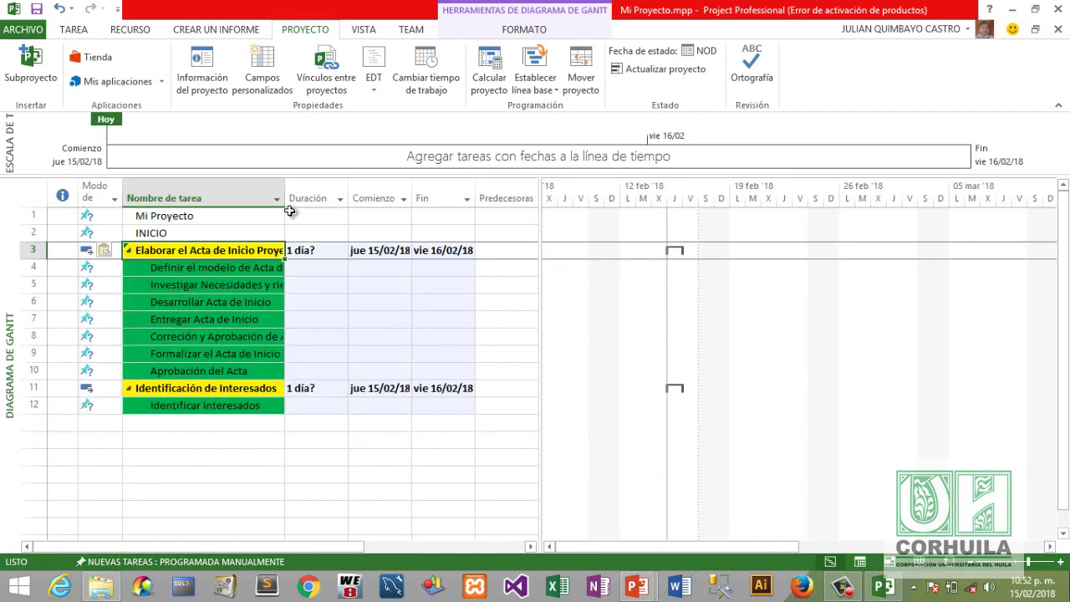
{"action": "left_click_drag", "start_coordinate": [286, 191], "coordinate": [341, 192]}
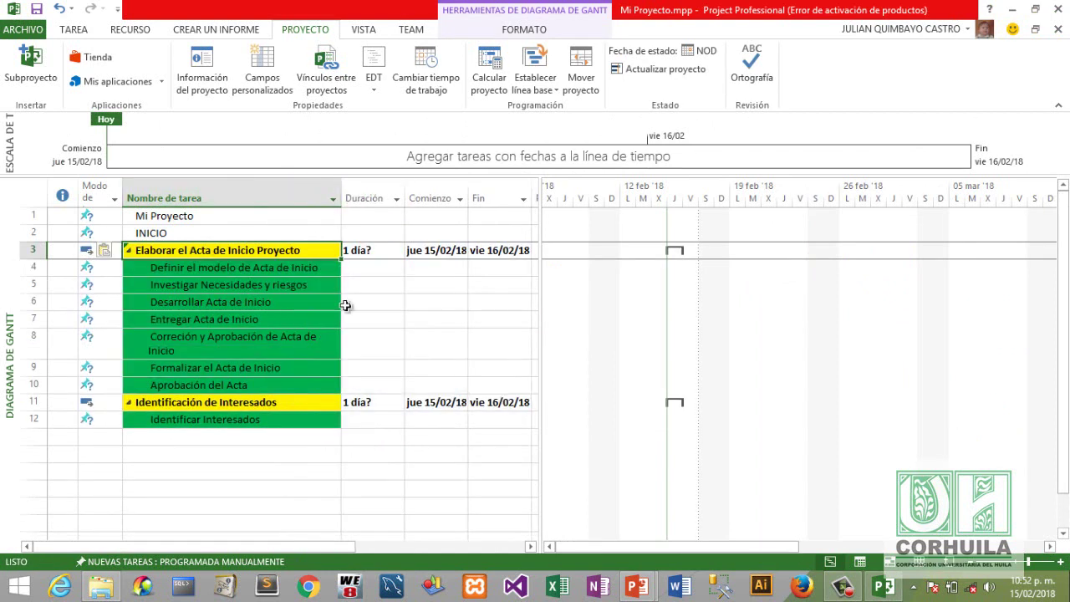
{"action": "left_click", "coordinate": [397, 438]}
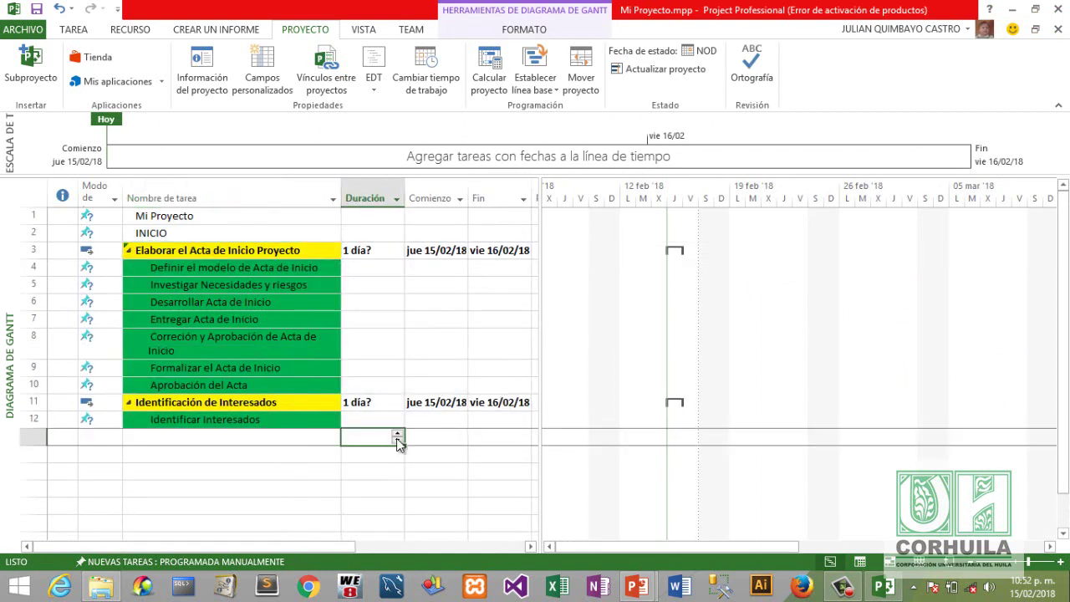
Remove the background color from all task names, from Mi Proyecto through Identificar Interesados.
{"action": "left_click", "coordinate": [166, 220]}
{"action": "left_click_drag", "start_coordinate": [165, 233], "coordinate": [170, 420]}
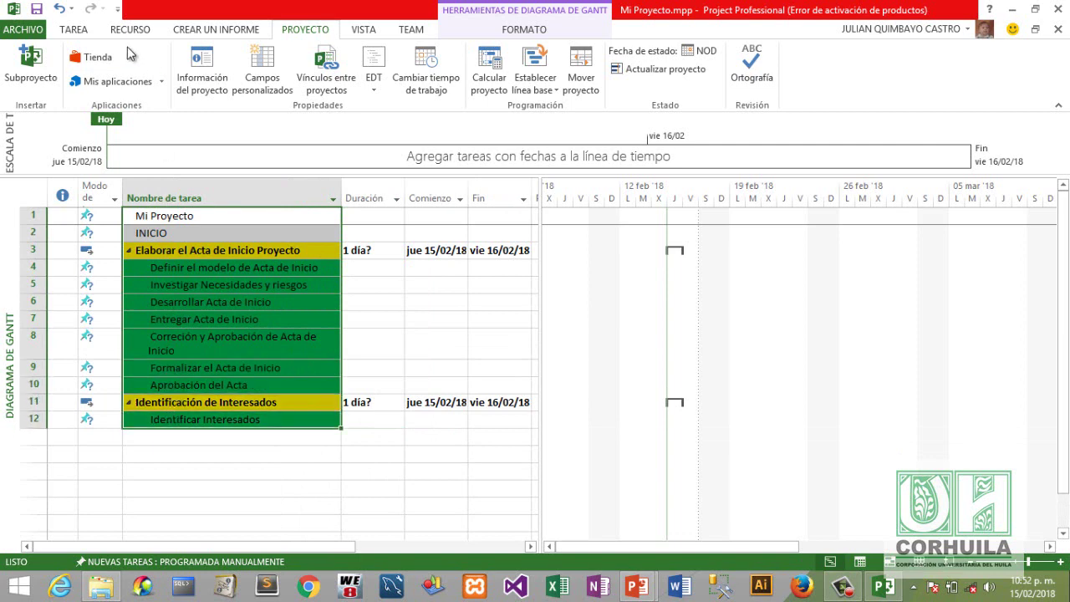
{"action": "left_click", "coordinate": [74, 30]}
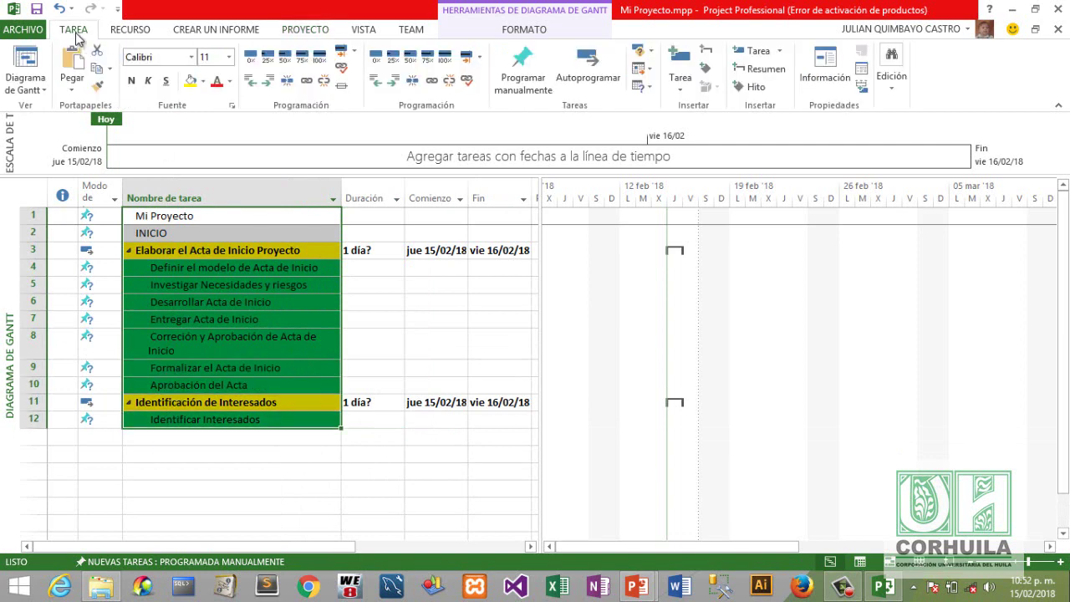
{"action": "left_click", "coordinate": [204, 82]}
{"action": "left_click", "coordinate": [191, 118]}
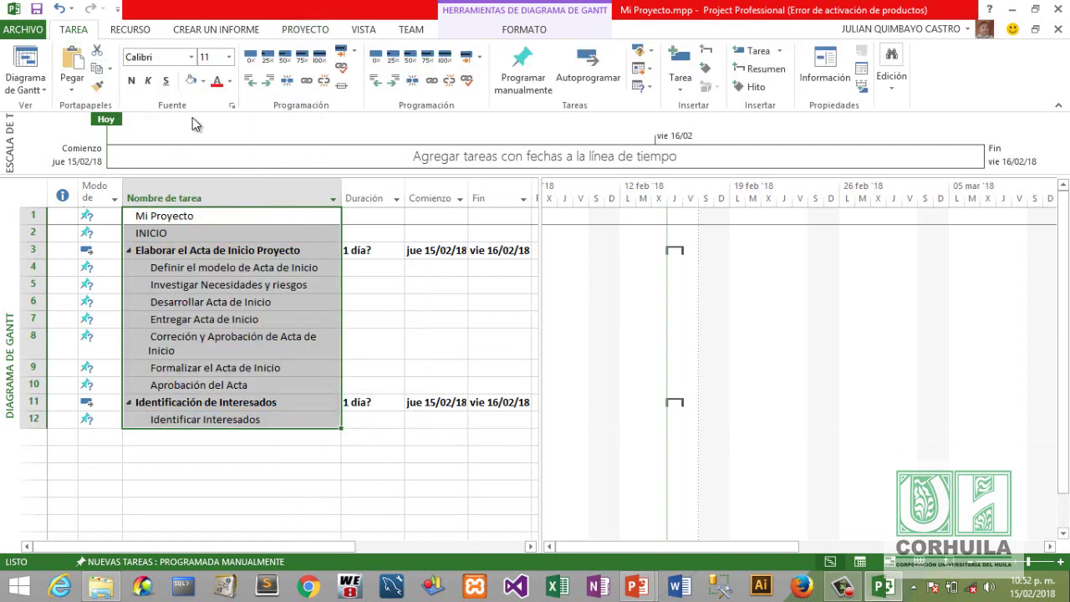
{"action": "left_click", "coordinate": [385, 306]}
Outdent tasks 4 to 10 and the task Identificar Interesados by one level.
{"action": "left_click_drag", "start_coordinate": [184, 268], "coordinate": [201, 382]}
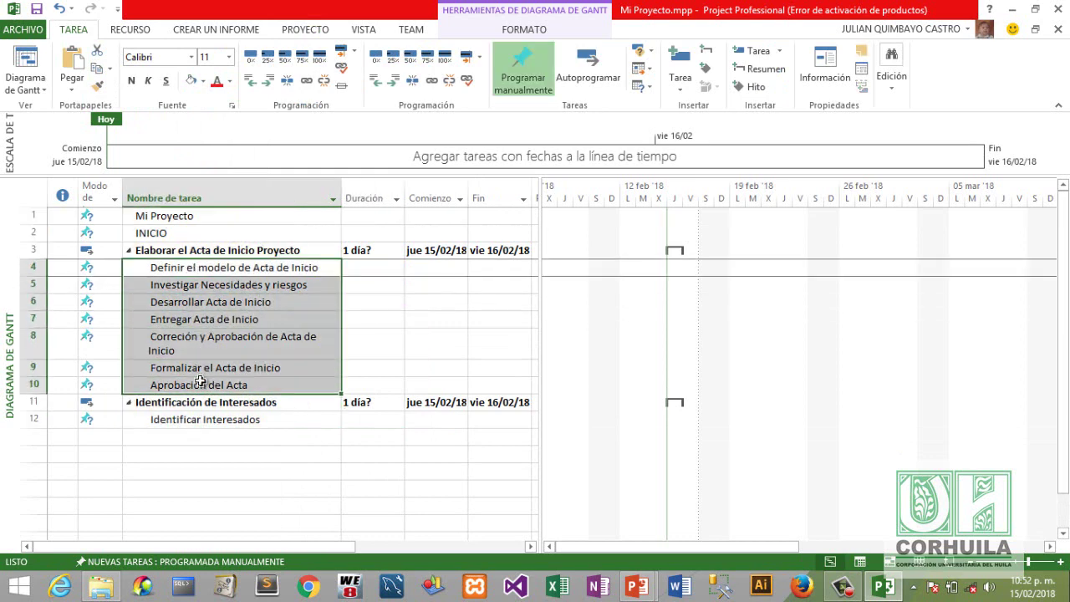
{"action": "left_click", "coordinate": [250, 84]}
{"action": "left_click", "coordinate": [186, 419]}
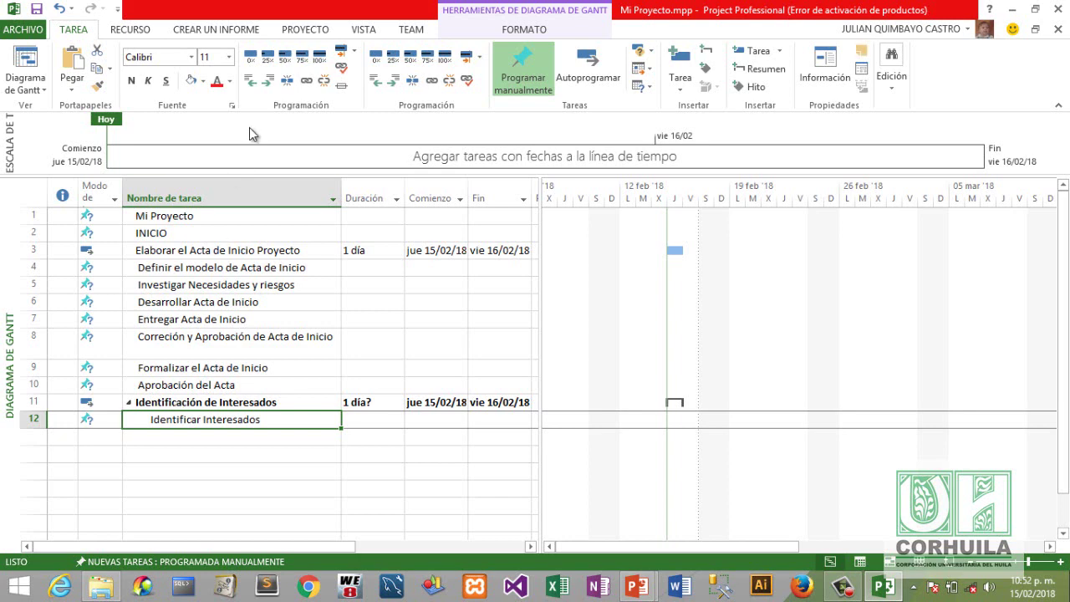
{"action": "left_click", "coordinate": [250, 82]}
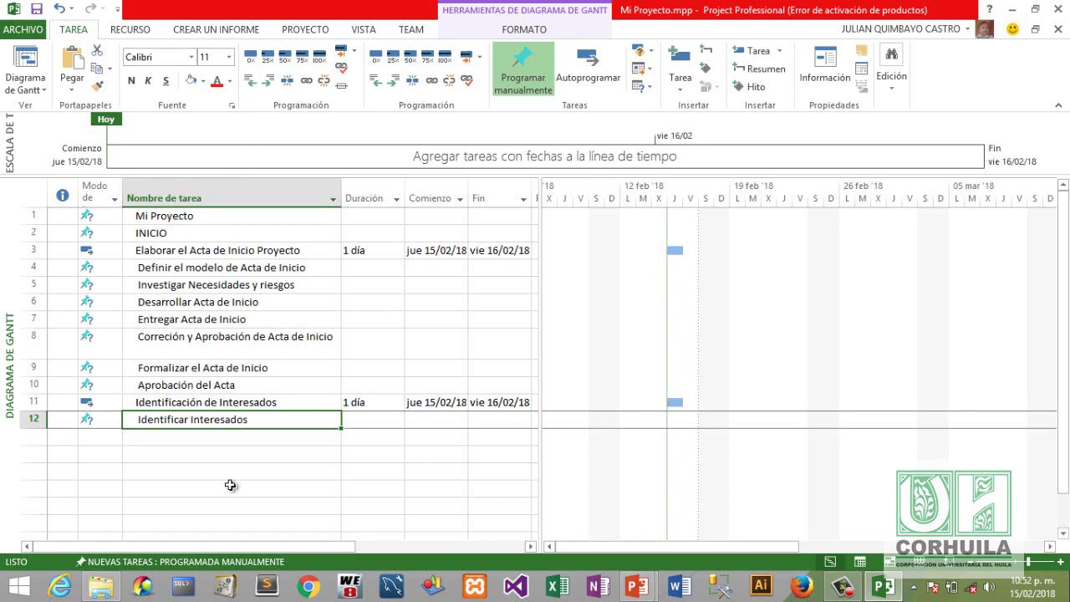
Set tasks 1 to 12 to manual scheduling and clear the duration, start and finish values of tasks 2 to 12.
{"action": "left_click_drag", "start_coordinate": [93, 215], "coordinate": [101, 421]}
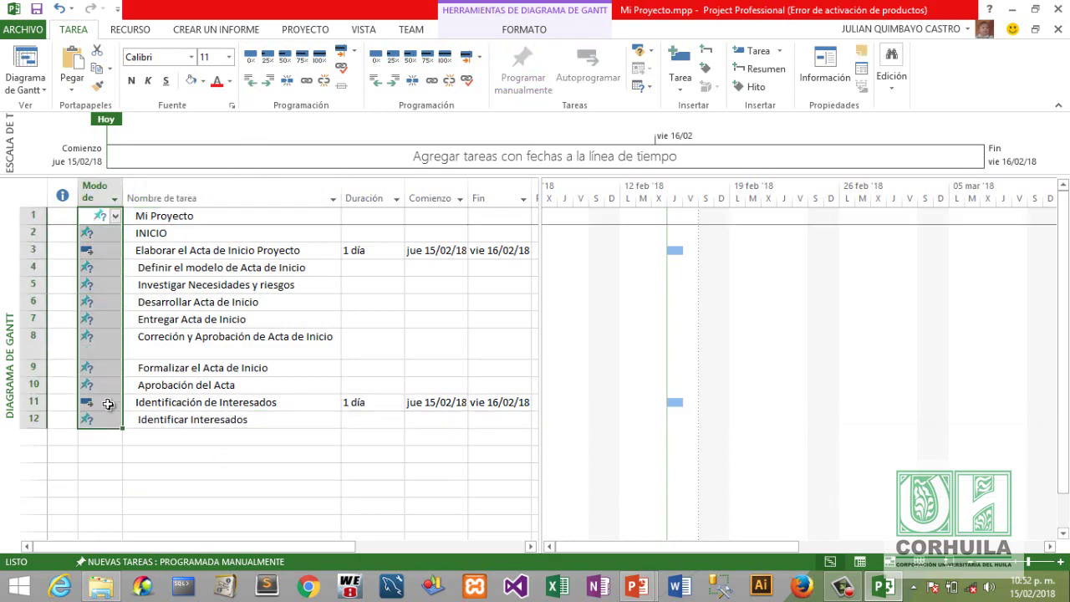
{"action": "left_click", "coordinate": [523, 76]}
{"action": "left_click", "coordinate": [255, 478]}
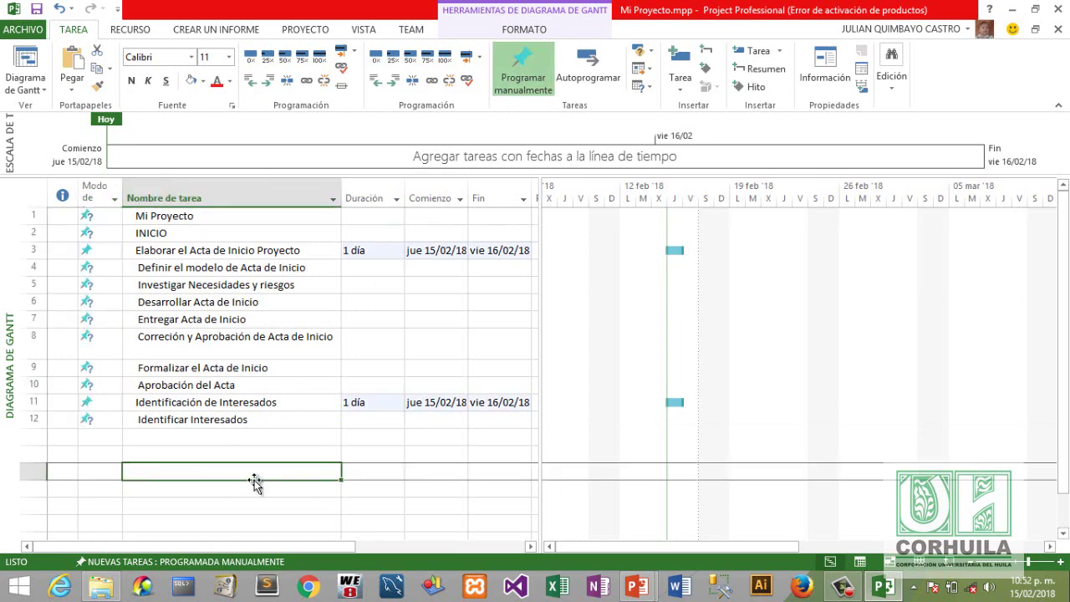
{"action": "left_click_drag", "start_coordinate": [354, 233], "coordinate": [502, 420]}
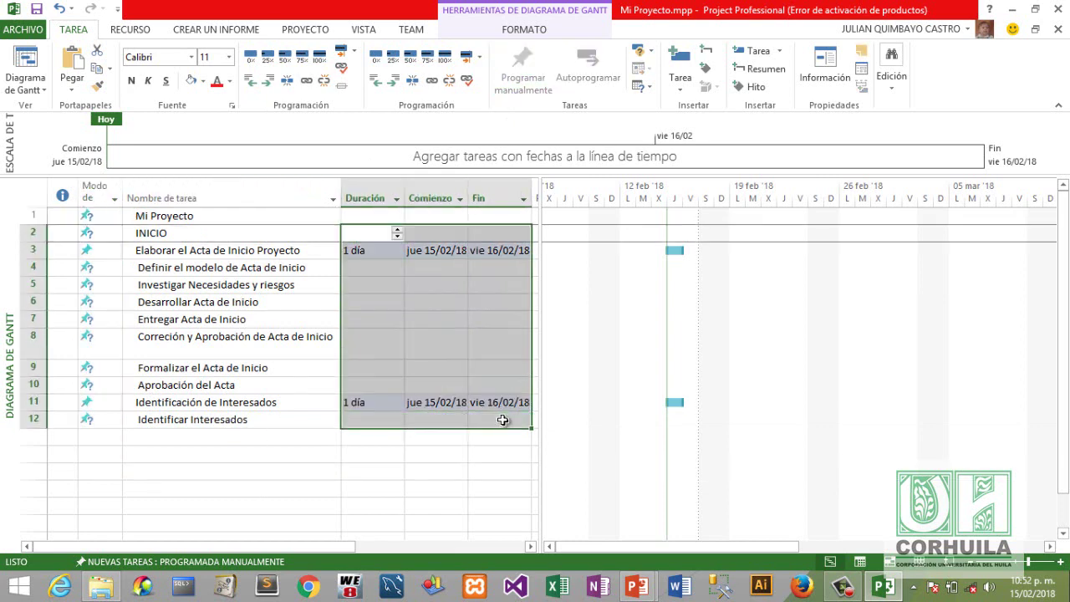
{"action": "key", "text": "Delete"}
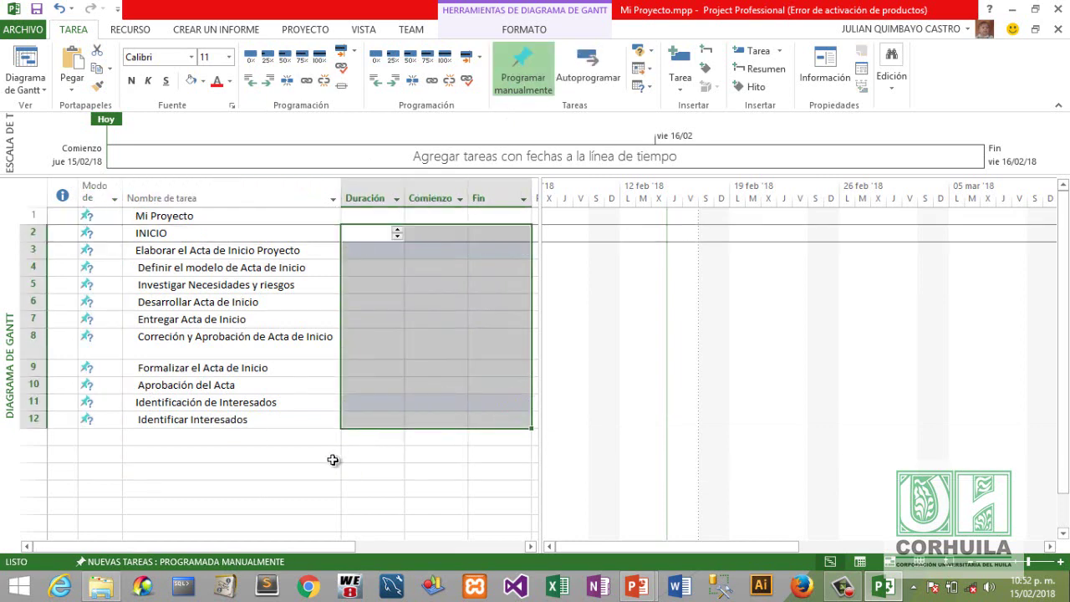
{"action": "left_click", "coordinate": [312, 491]}
Widen the task table to show the Predecesoras column and reduce the height of task 8's row to a single line.
{"action": "left_click_drag", "start_coordinate": [538, 277], "coordinate": [624, 275]}
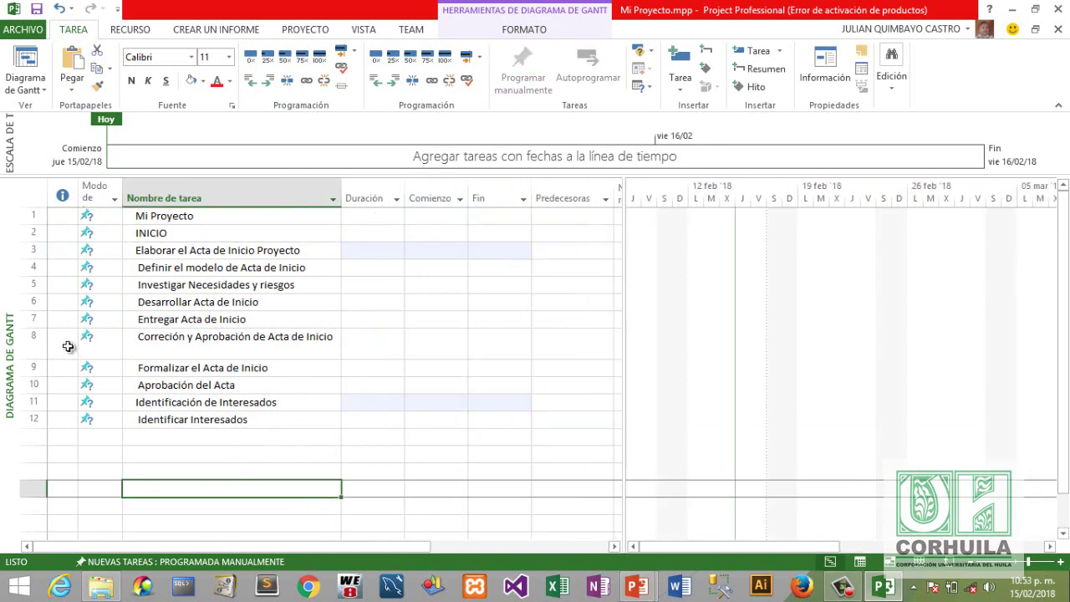
{"action": "left_click_drag", "start_coordinate": [33, 362], "coordinate": [35, 350]}
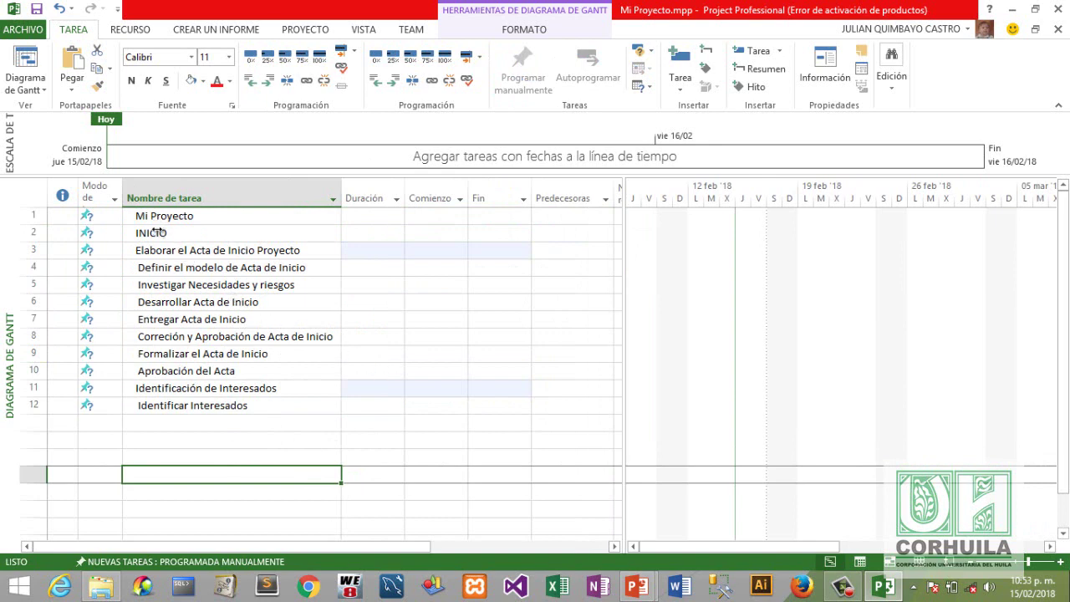
Indent tasks 2 to 12 one level under Mi Proyecto, and tasks 3 to 12 one further level under INICIO.
{"action": "left_click_drag", "start_coordinate": [156, 234], "coordinate": [175, 405]}
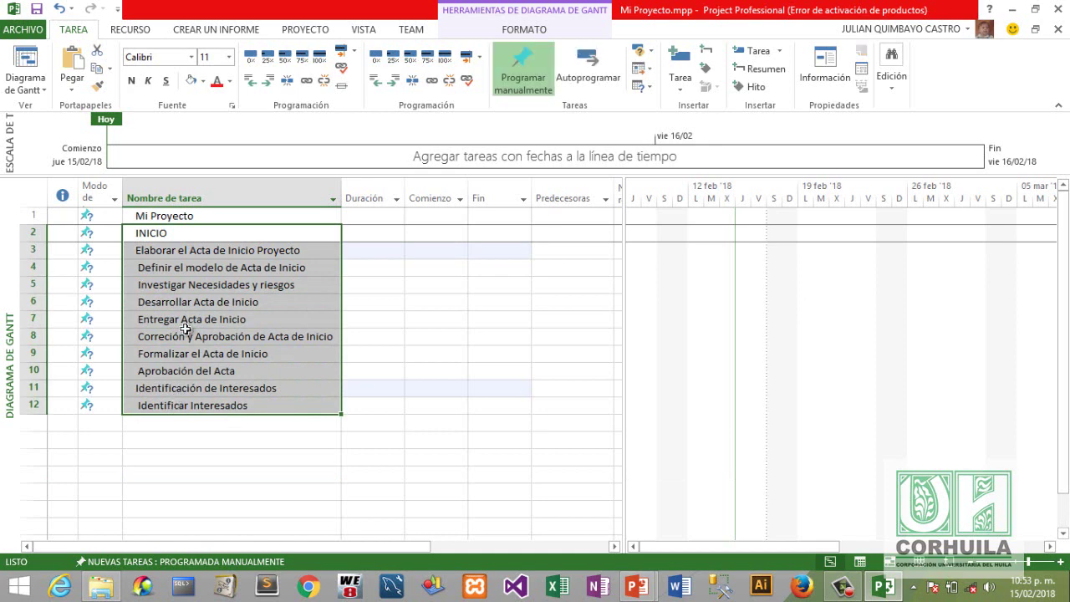
{"action": "left_click", "coordinate": [269, 82]}
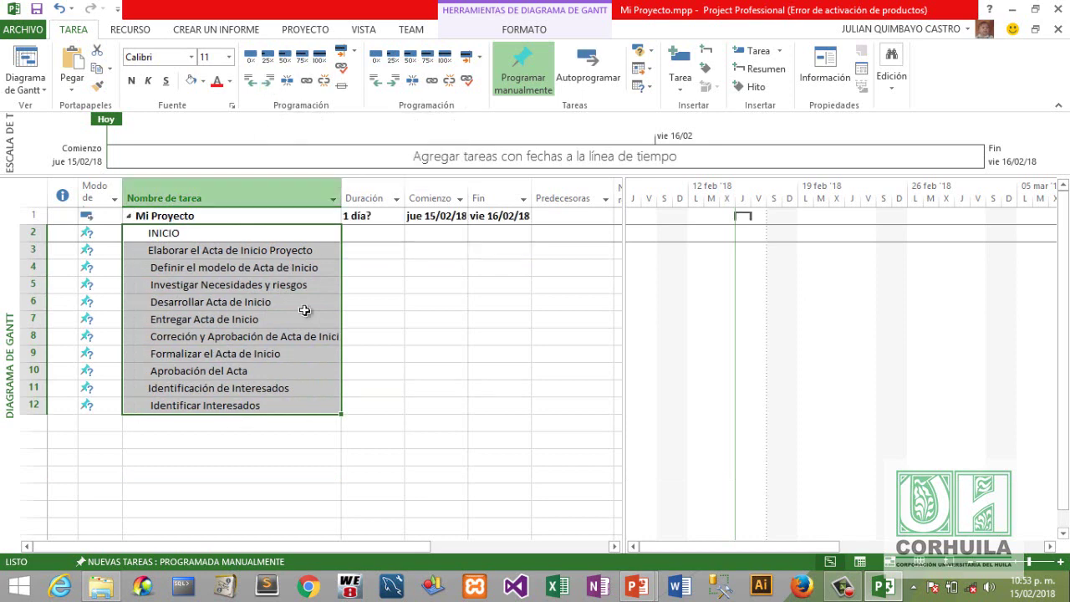
{"action": "left_click", "coordinate": [238, 493]}
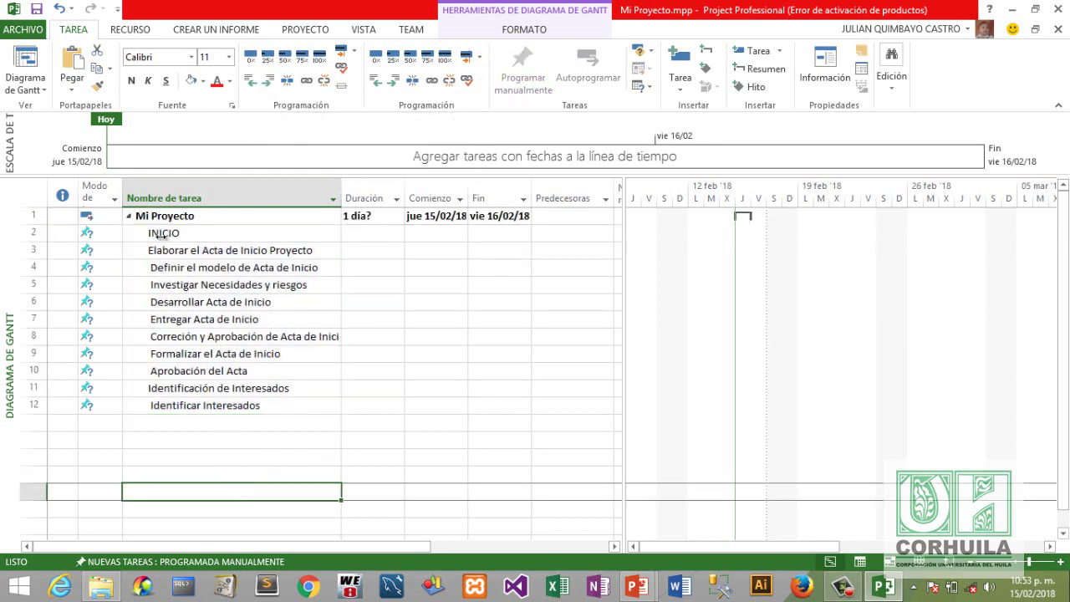
{"action": "left_click_drag", "start_coordinate": [177, 249], "coordinate": [185, 402]}
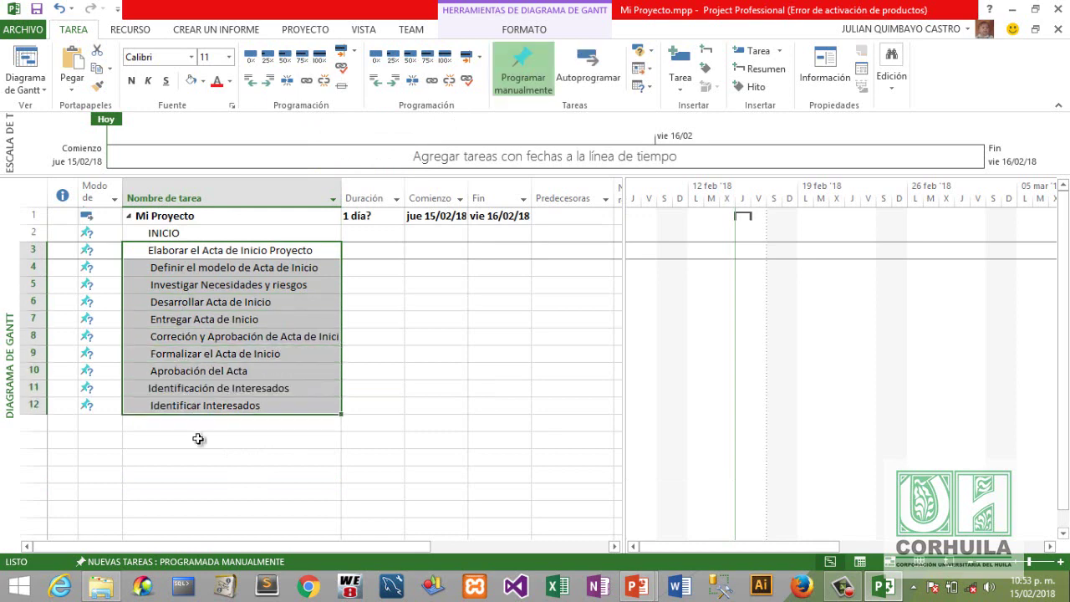
{"action": "left_click", "coordinate": [268, 83]}
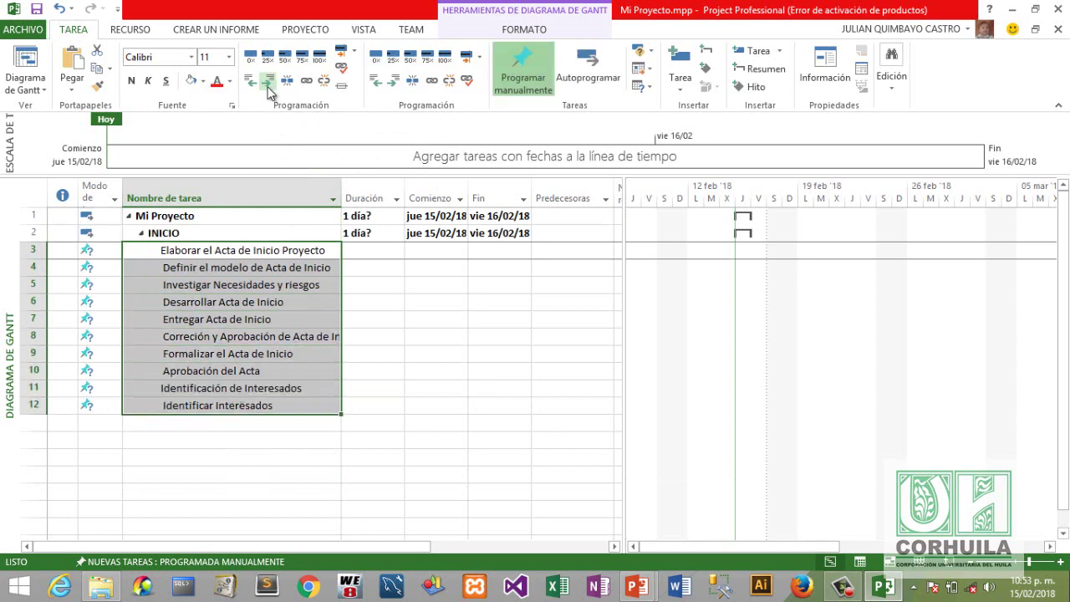
{"action": "left_click", "coordinate": [249, 513]}
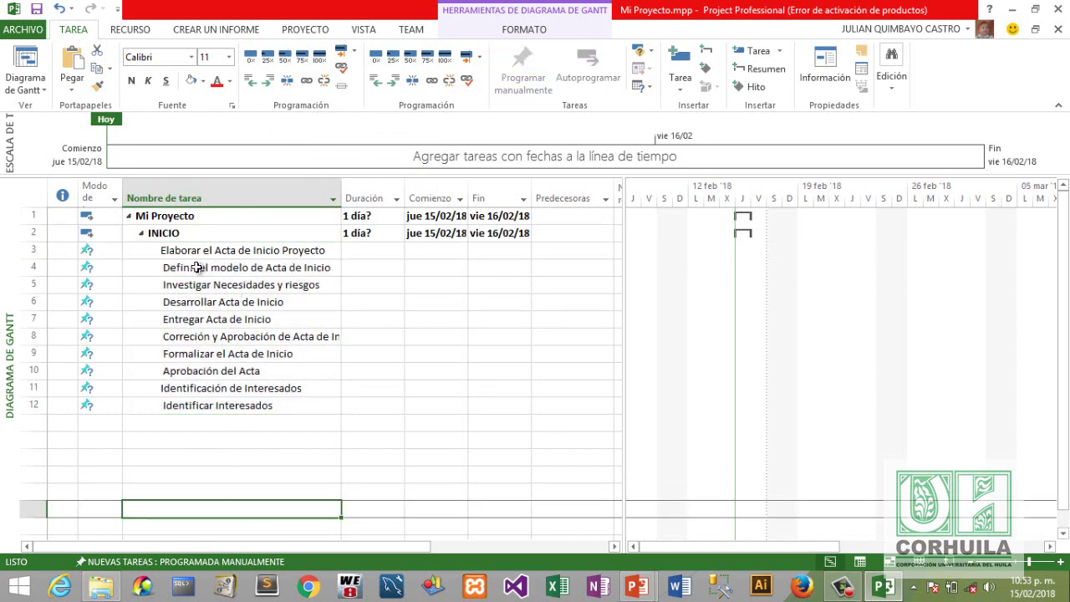
Indent tasks 4 to 10 under Elaborar el Acta de Inicio Proyecto, and Identificar Interesados under Identificación de Interesados.
{"action": "left_click_drag", "start_coordinate": [198, 268], "coordinate": [206, 371]}
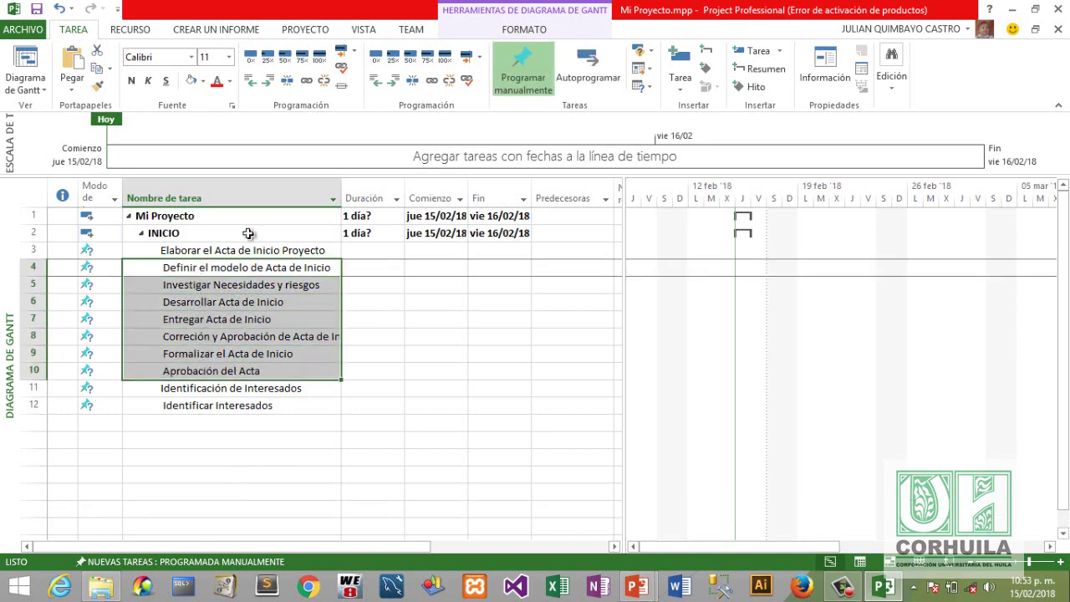
{"action": "left_click", "coordinate": [267, 83]}
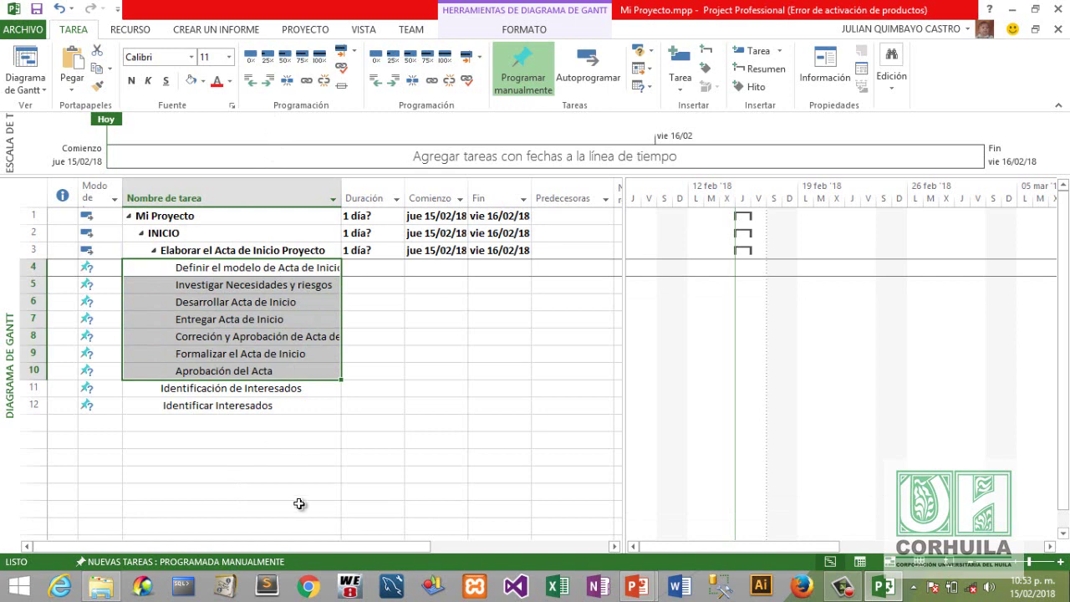
{"action": "left_click", "coordinate": [227, 408]}
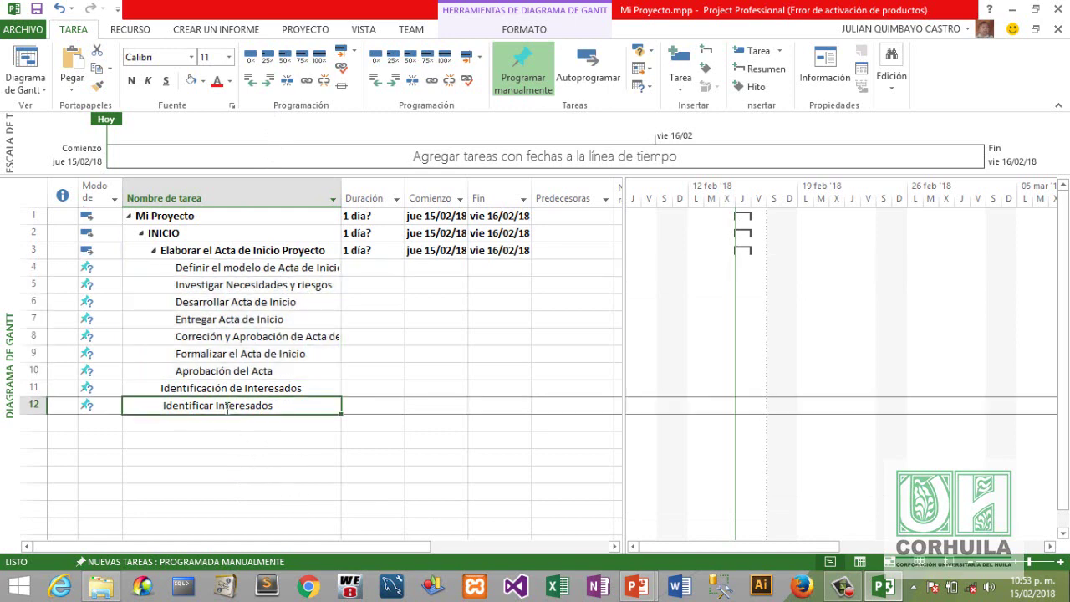
{"action": "left_click", "coordinate": [267, 83]}
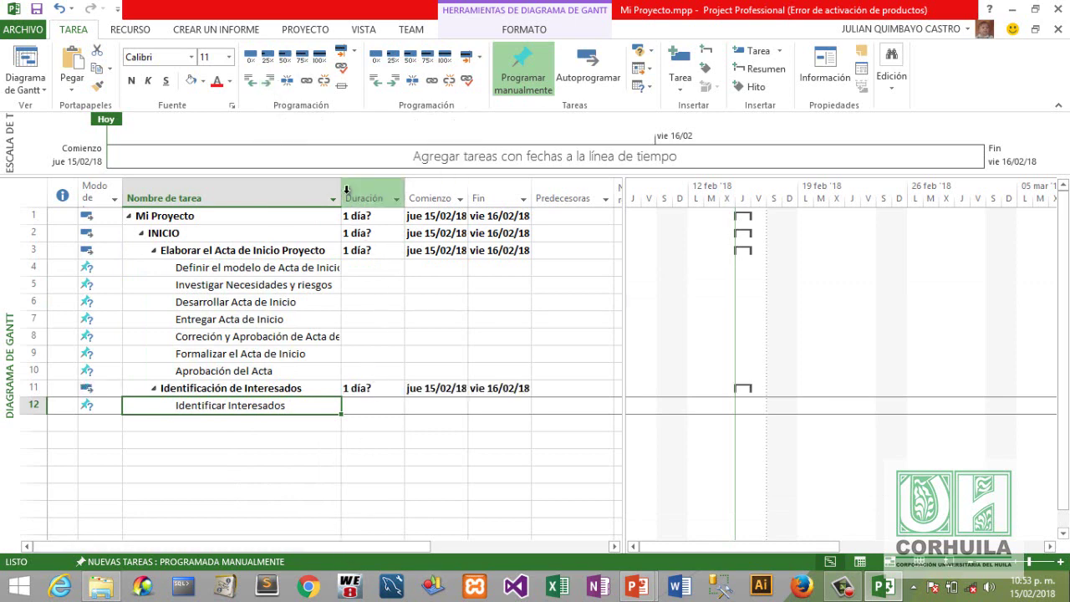
Widen the task name column to fit the indented names, and enlarge the task table to show the full Predecesoras column.
{"action": "left_click_drag", "start_coordinate": [344, 194], "coordinate": [388, 194]}
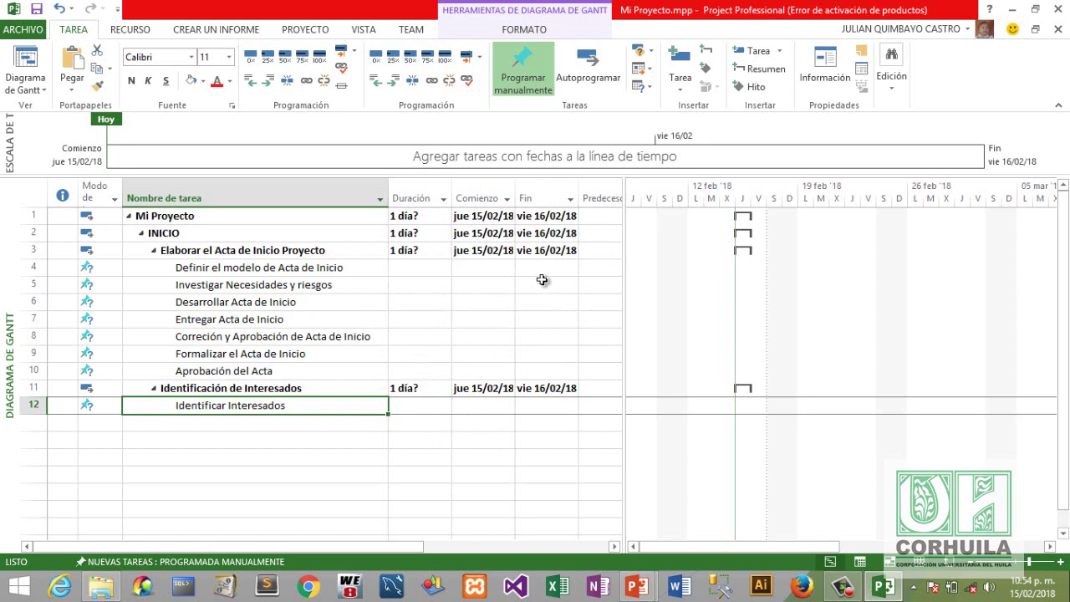
{"action": "left_click_drag", "start_coordinate": [624, 259], "coordinate": [667, 256]}
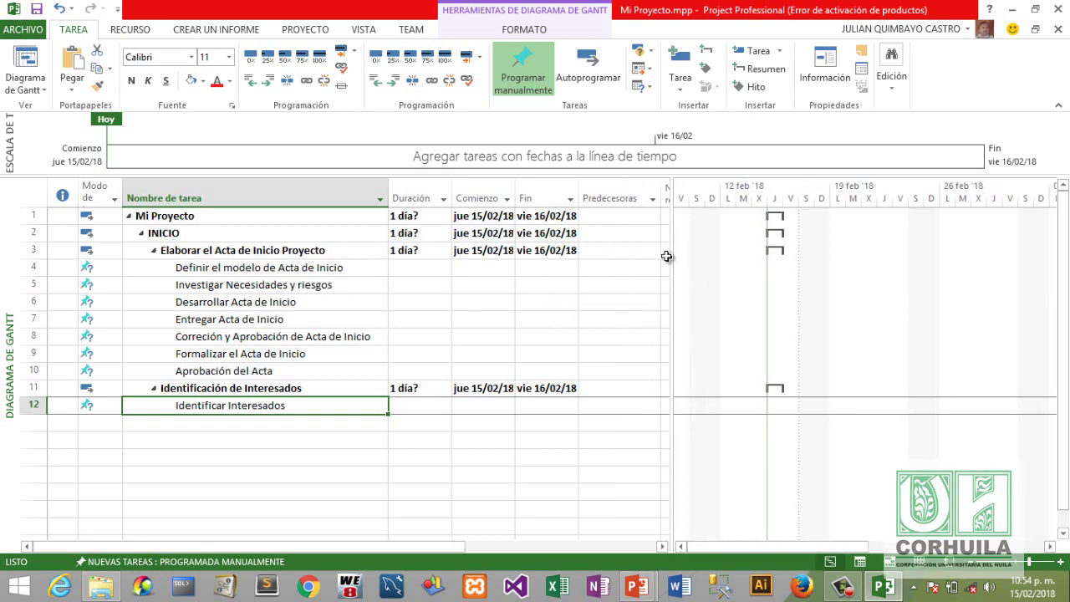